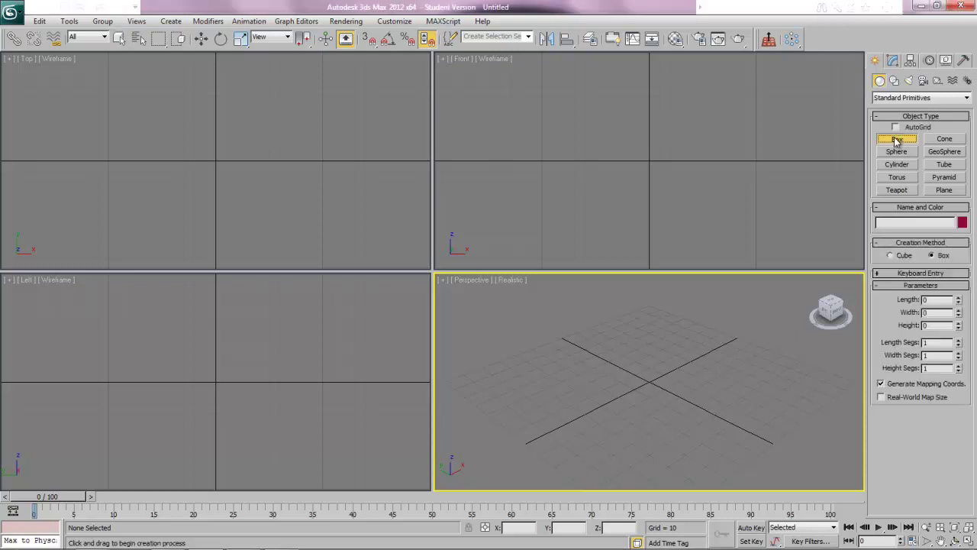
Create Box001 at the origin via Keyboard Entry: Length 36, Width 12, Height 0.
click(923, 274)
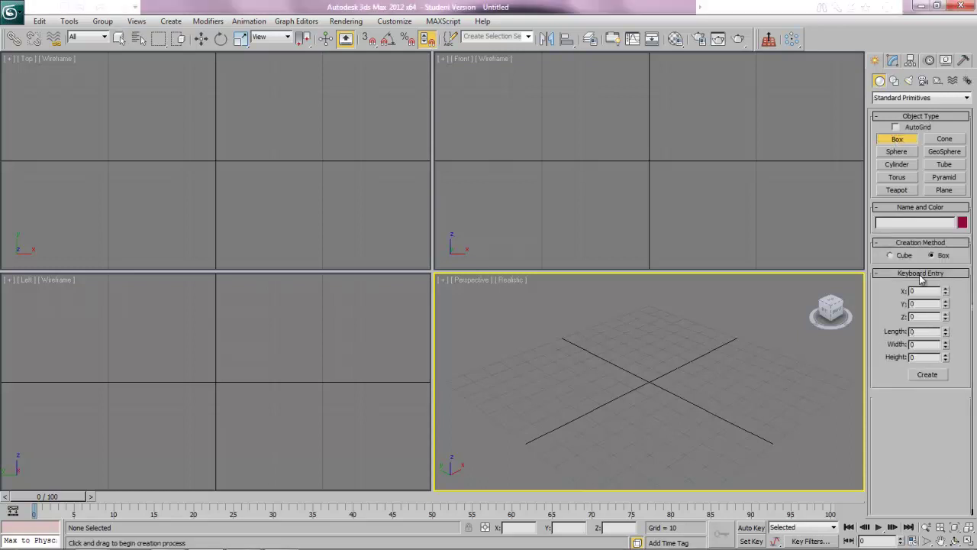
click(931, 332)
text(36)
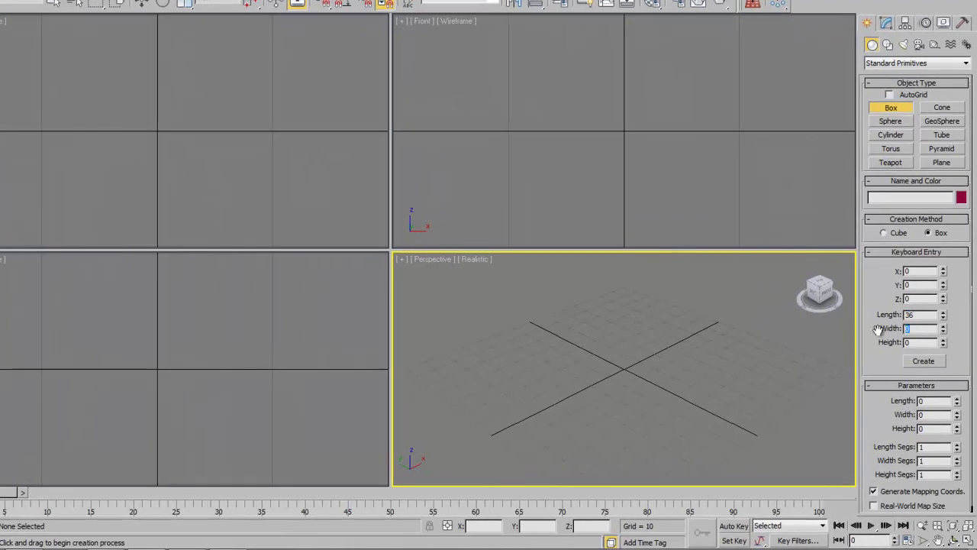
text(12)
click(927, 362)
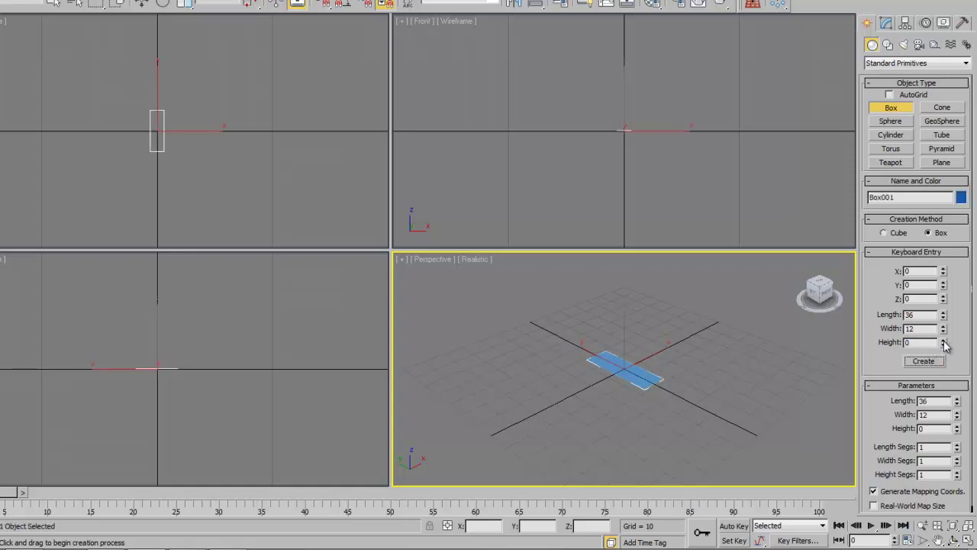
Set the shelf's Height to 1 and Shift-move 3 copies up Z, ending with Box004 at Z 43.
click(887, 24)
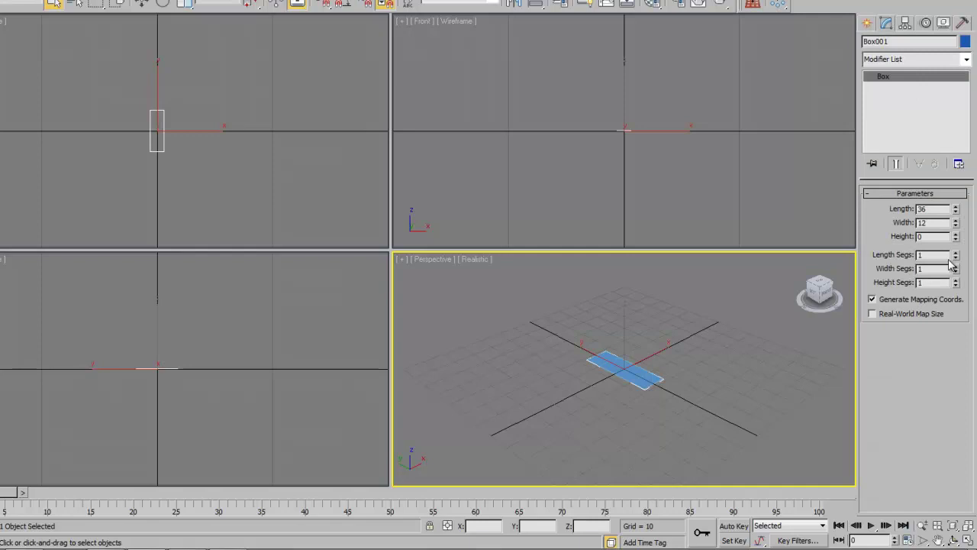
click(955, 234)
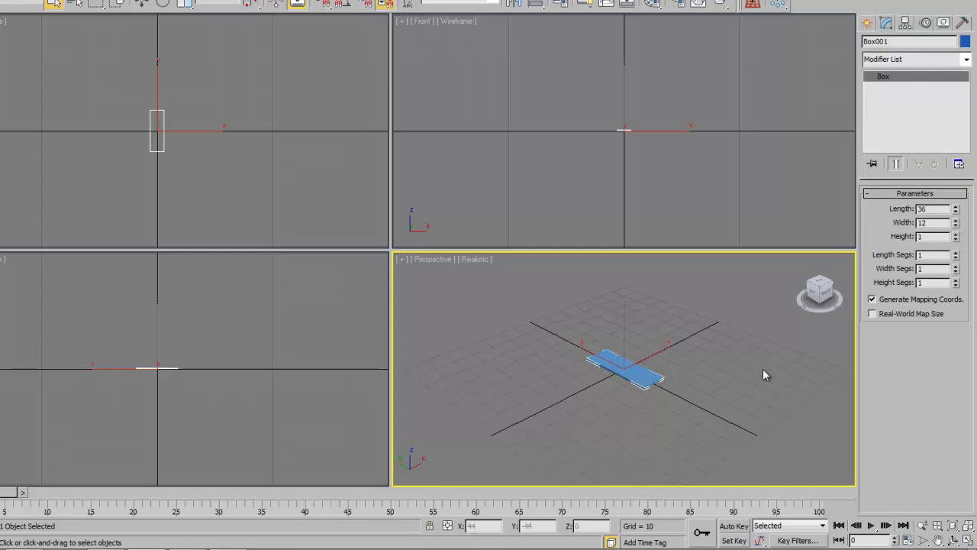
click(143, 4)
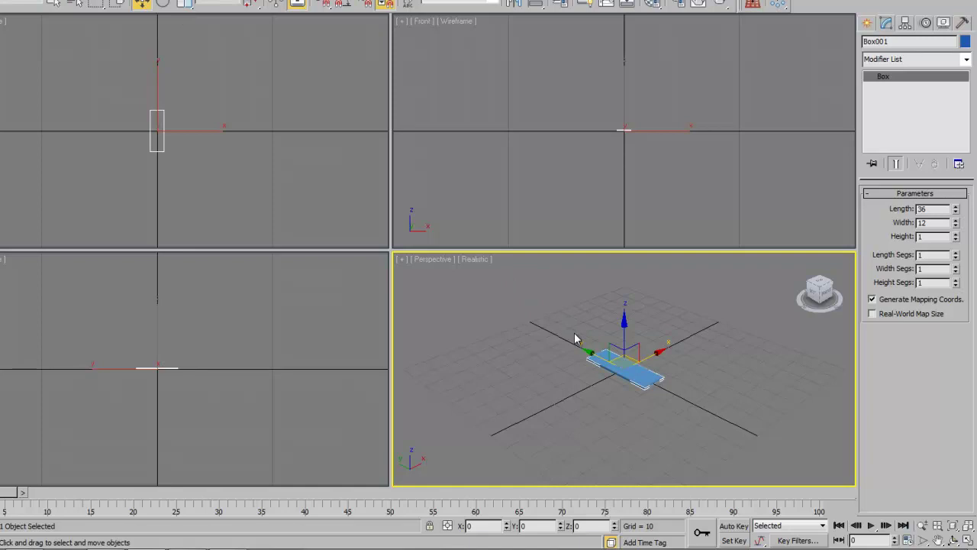
shift+drag(625, 342, 628, 315)
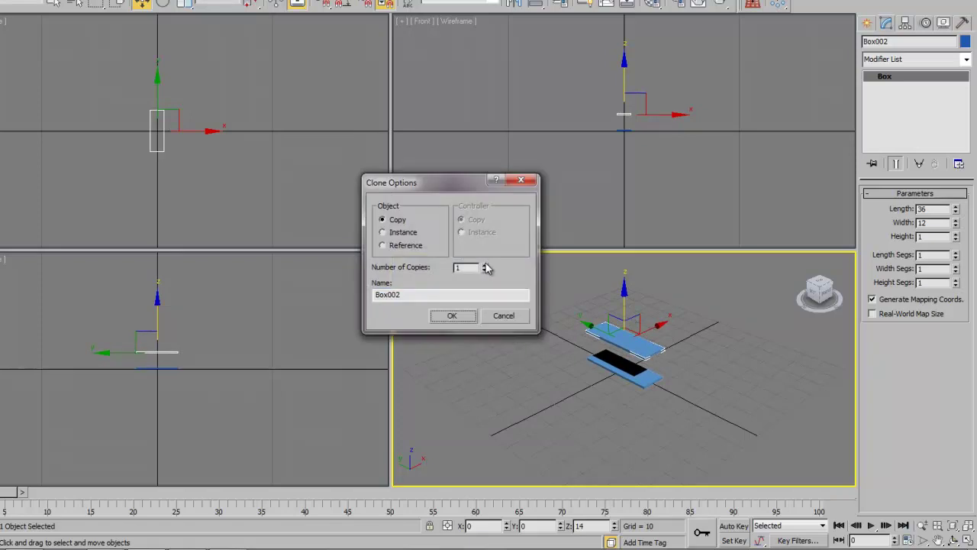
click(484, 273)
click(483, 265)
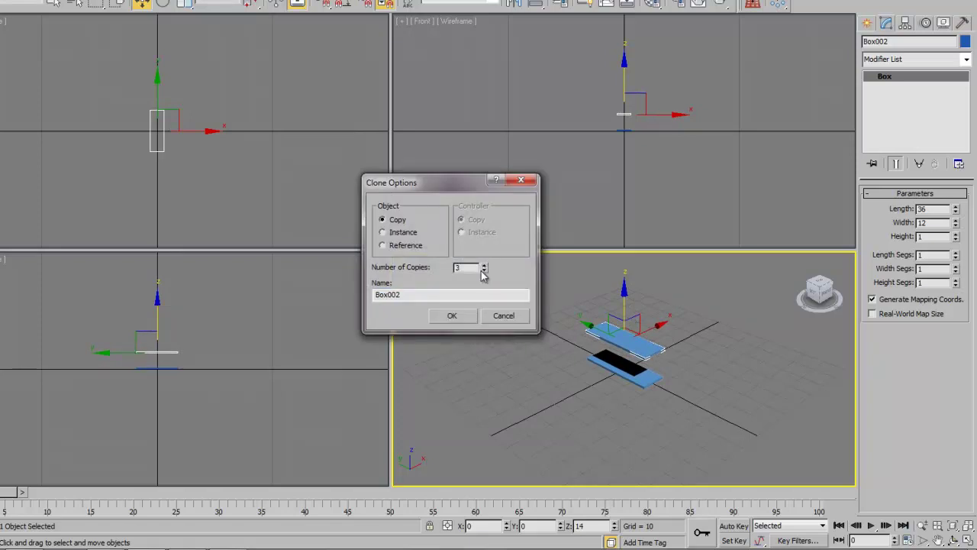
click(468, 315)
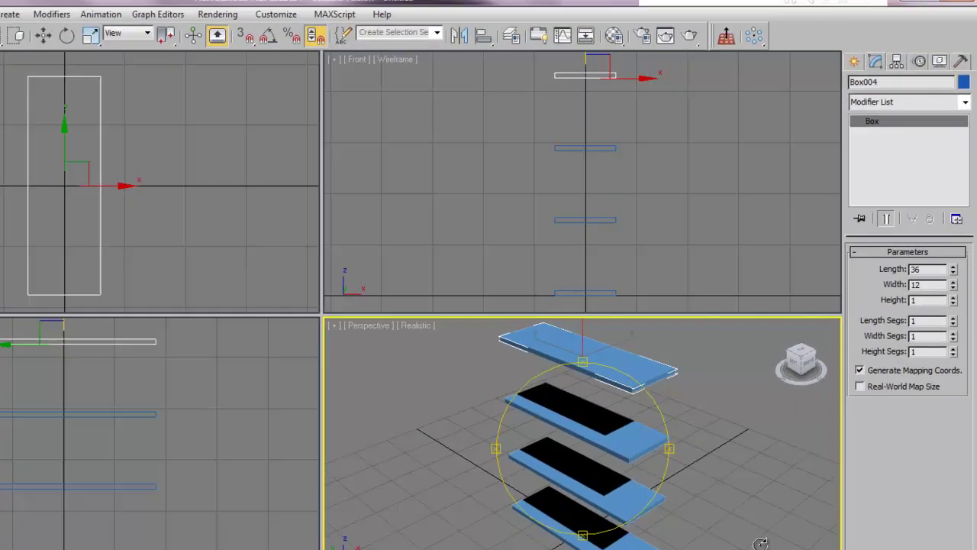
alt+middle_drag(760, 544, 517, 441)
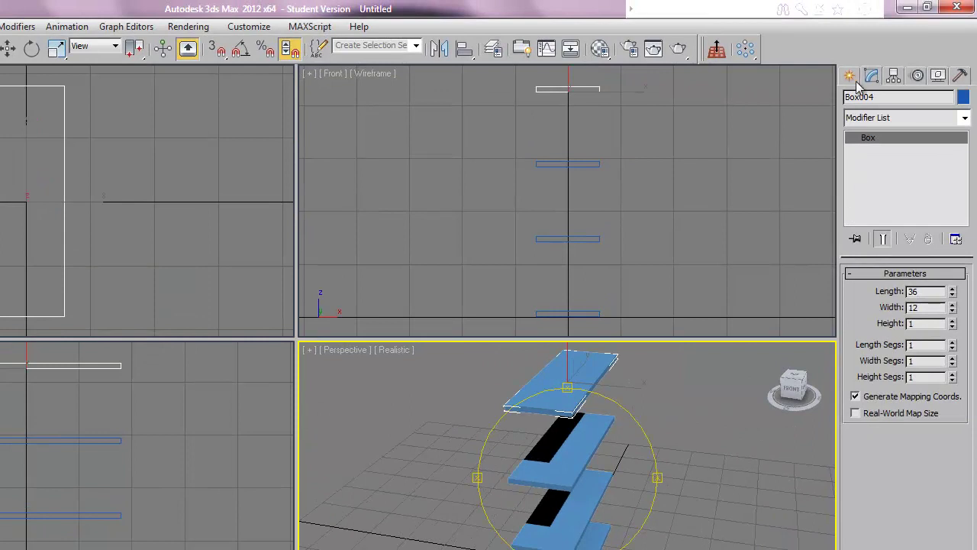
Drag an upright Box005 panel, 44 long, 12 wide and 1 thick, from top to bottom shelf.
click(851, 77)
click(882, 175)
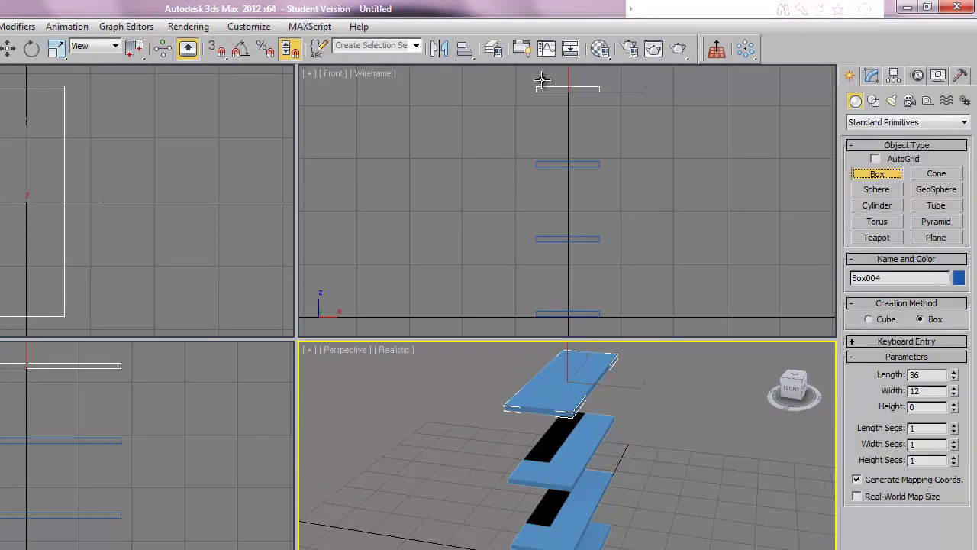
drag(535, 86, 597, 312)
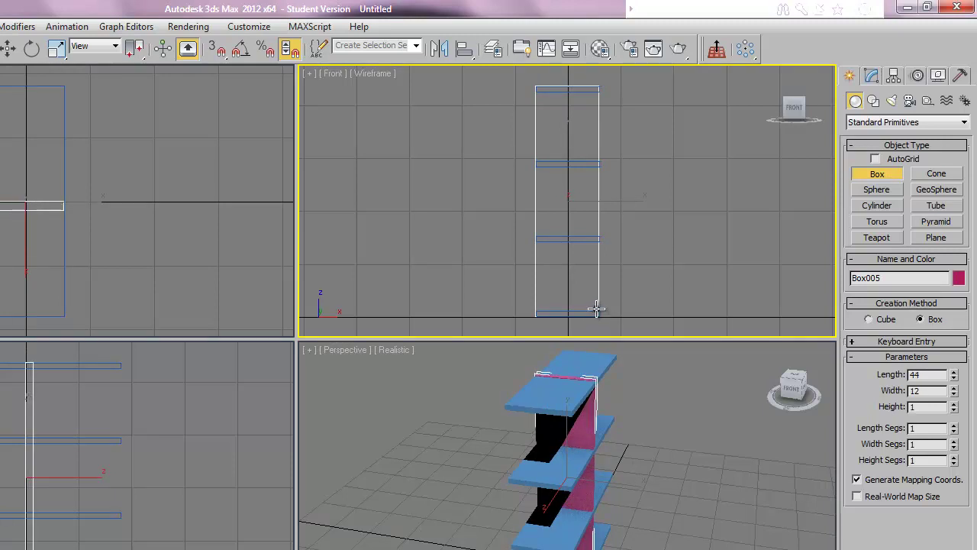
click(597, 310)
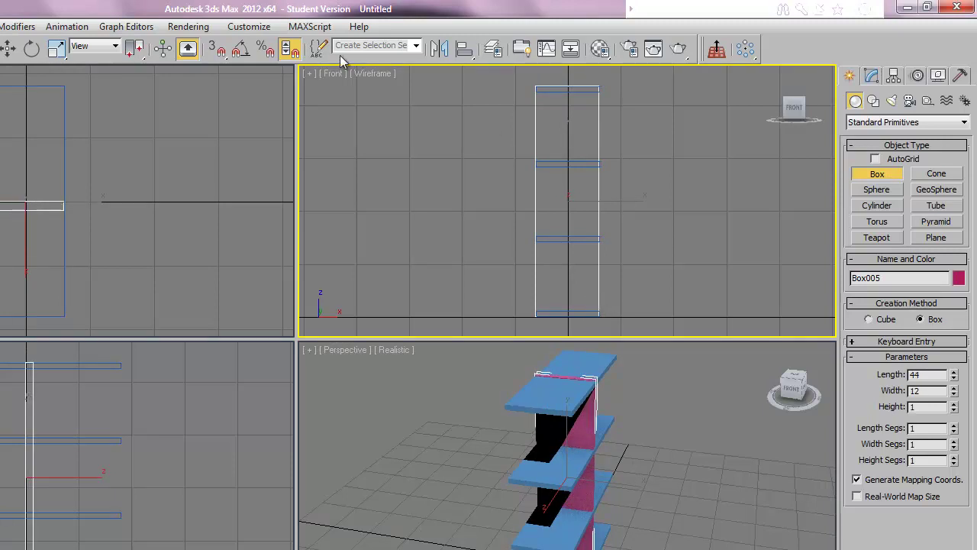
Move the side panel to one end of the shelves and Shift-clone it as Box006.
click(9, 47)
click(86, 475)
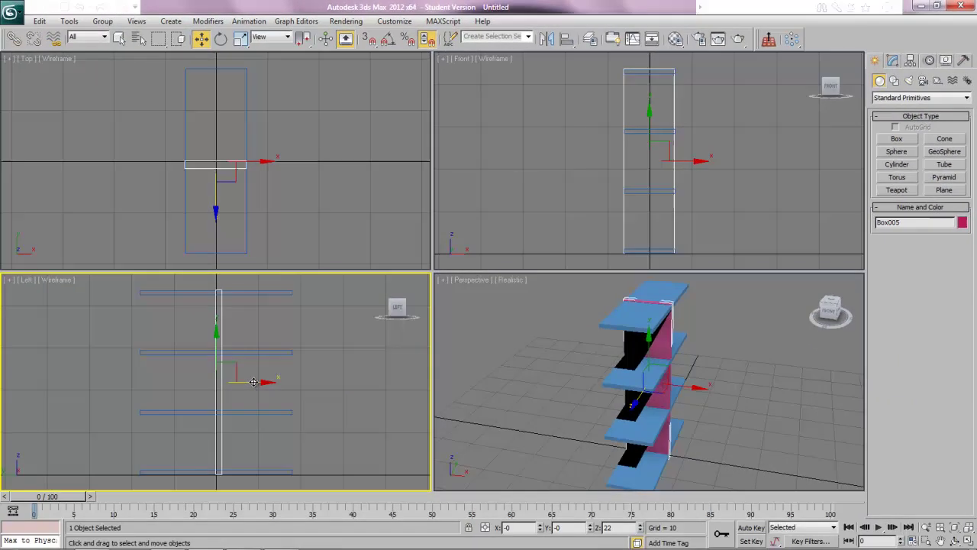
mouse_move(243, 384)
mouse_down()
mouse_move(178, 384)
mouse_move(318, 401)
mouse_up()
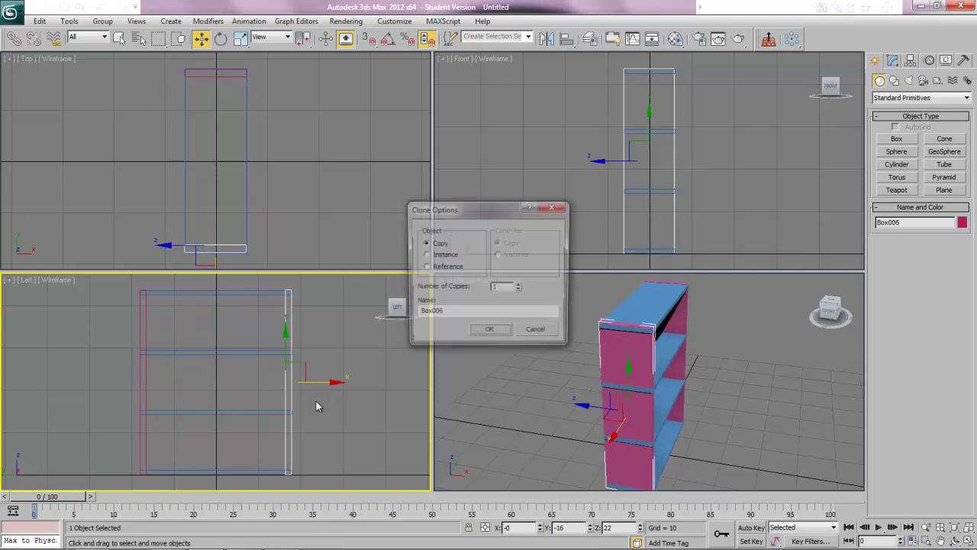
click(490, 332)
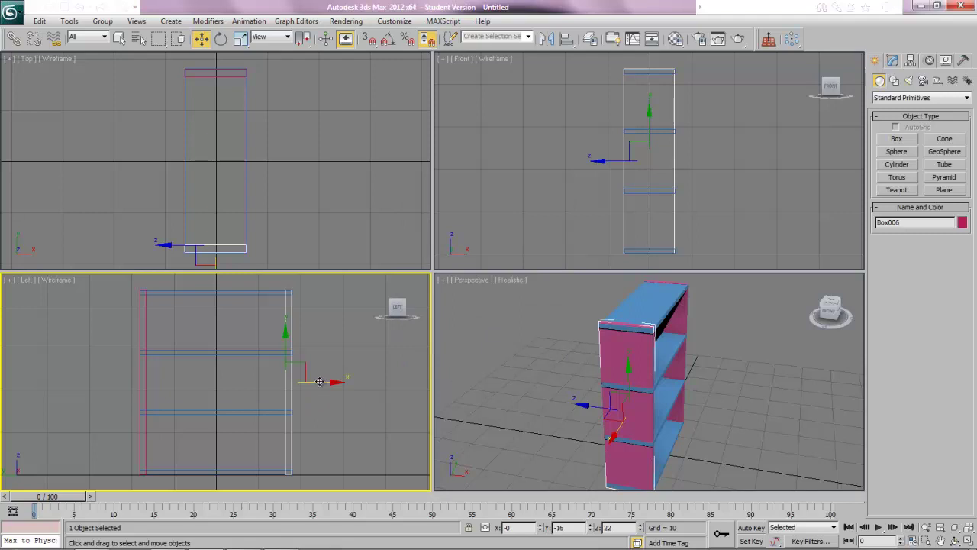
Nudge both side panels flush against the shelf ends.
drag(327, 385, 326, 384)
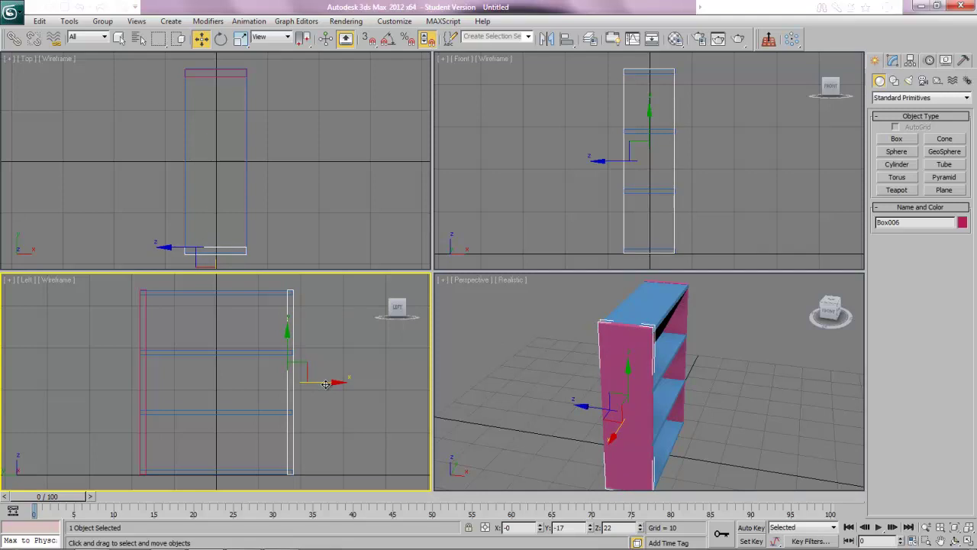
click(143, 380)
drag(166, 383, 165, 383)
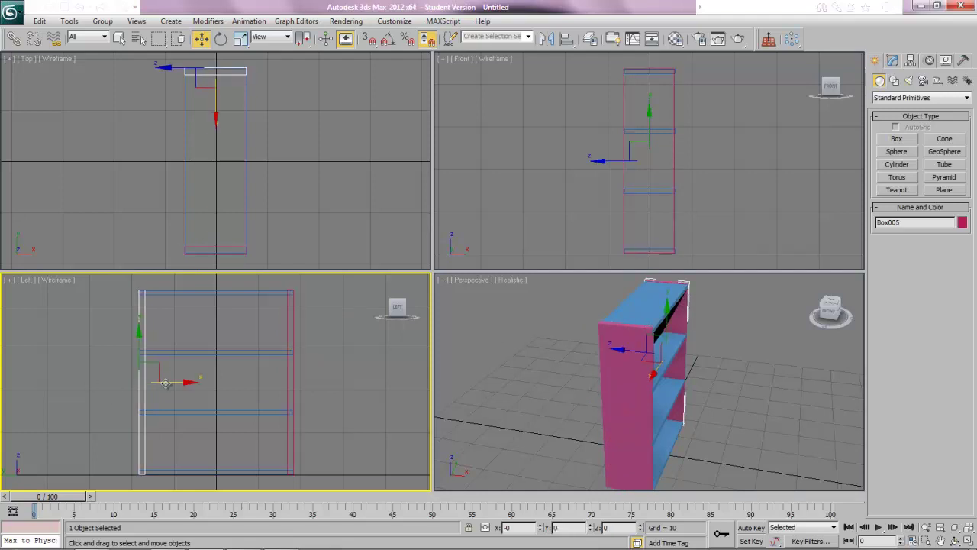
click(955, 540)
drag(687, 412, 563, 425)
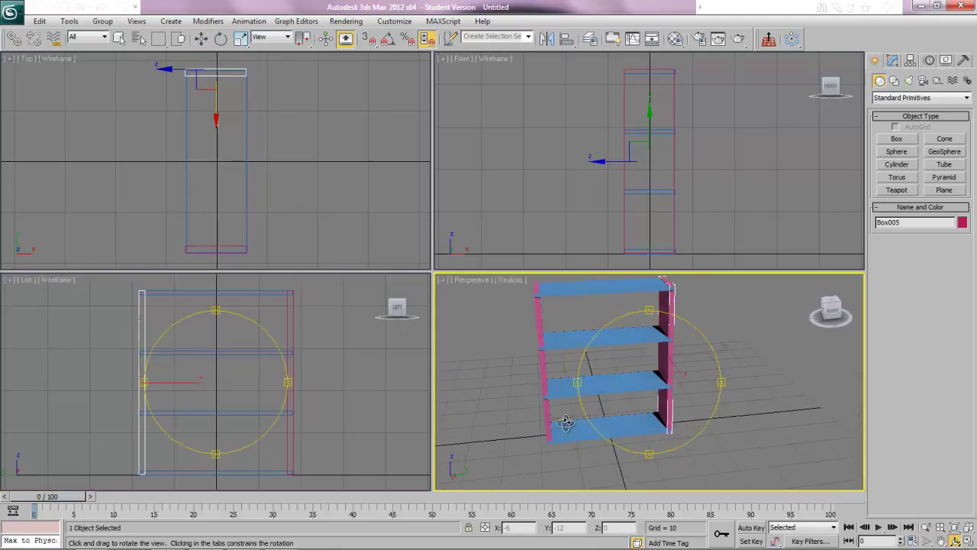
Draw back panel Box007 across the frame and move it to X -5 behind the shelves.
click(899, 140)
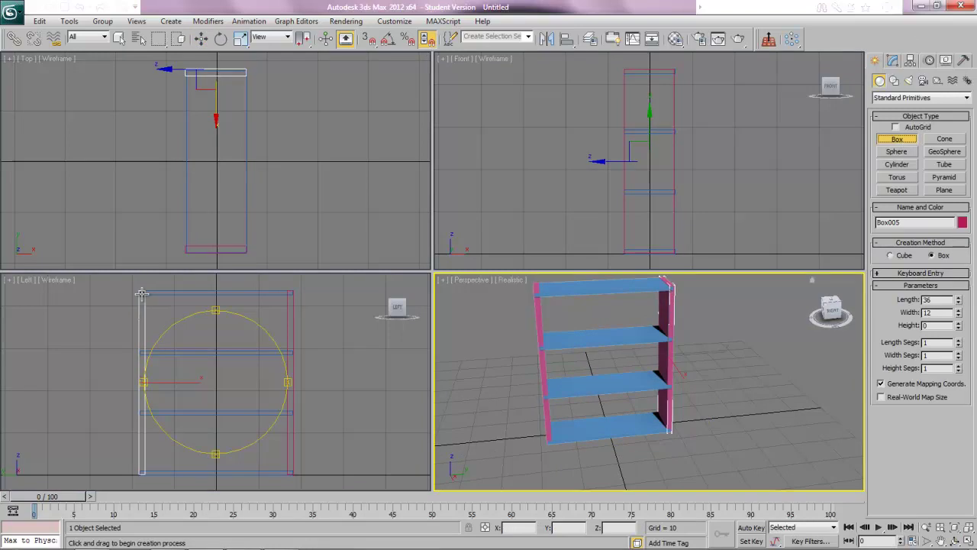
drag(139, 291, 290, 473)
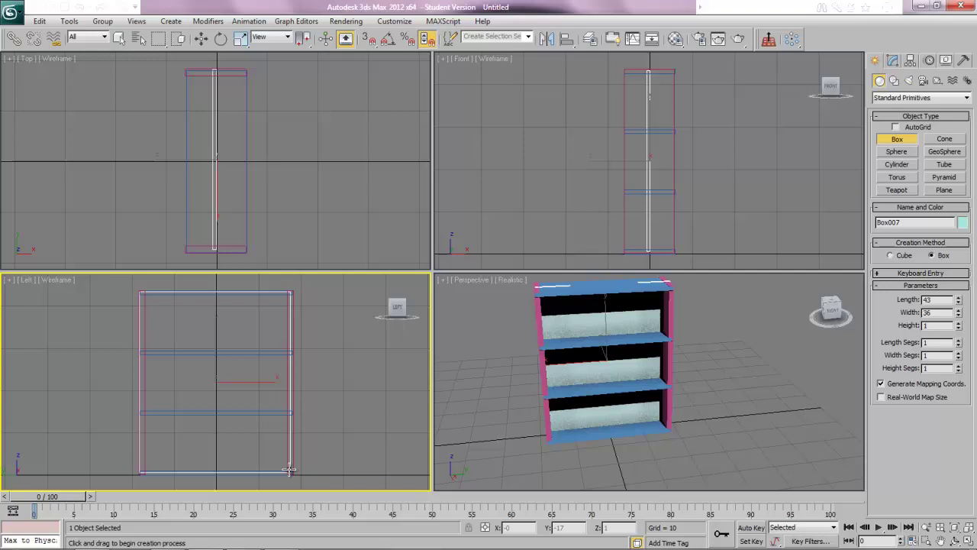
click(201, 38)
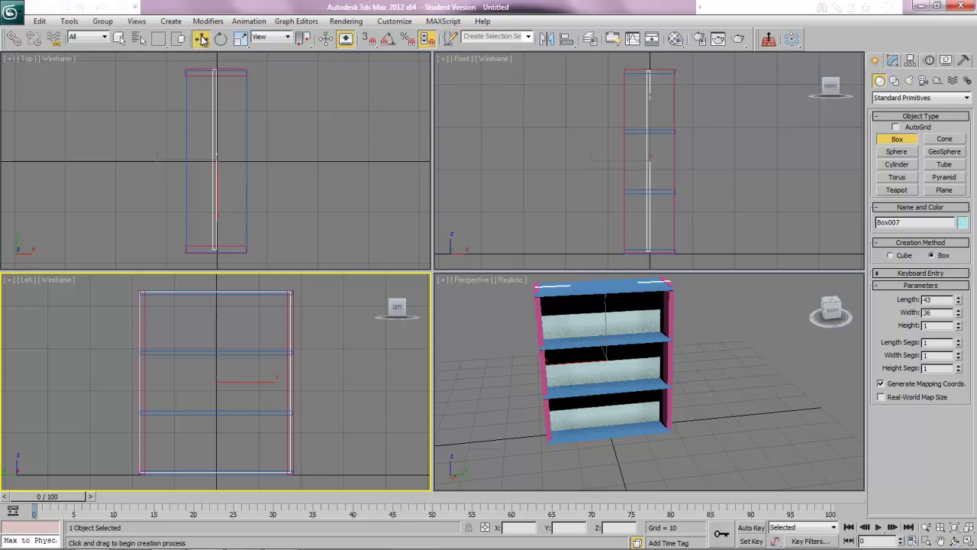
click(239, 158)
drag(240, 158, 214, 159)
right_click(482, 345)
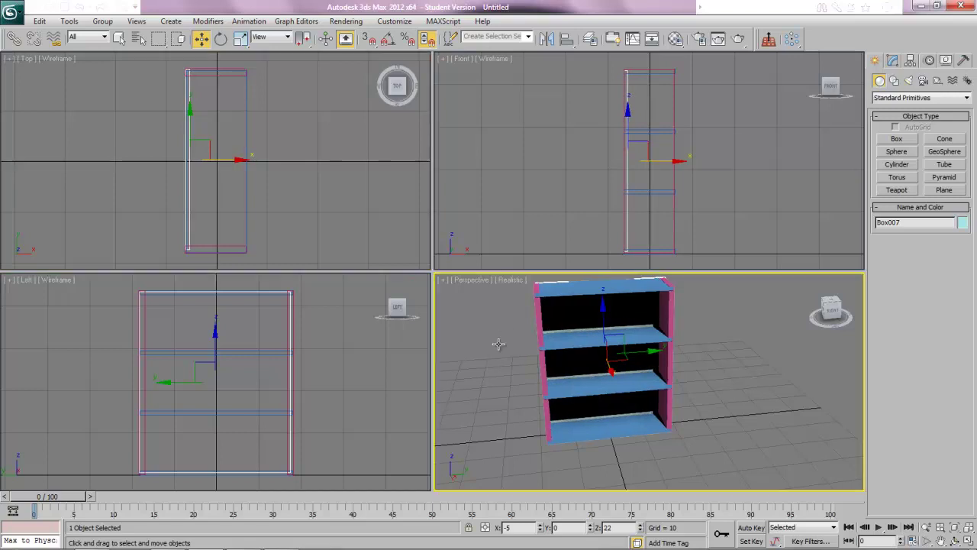
click(954, 540)
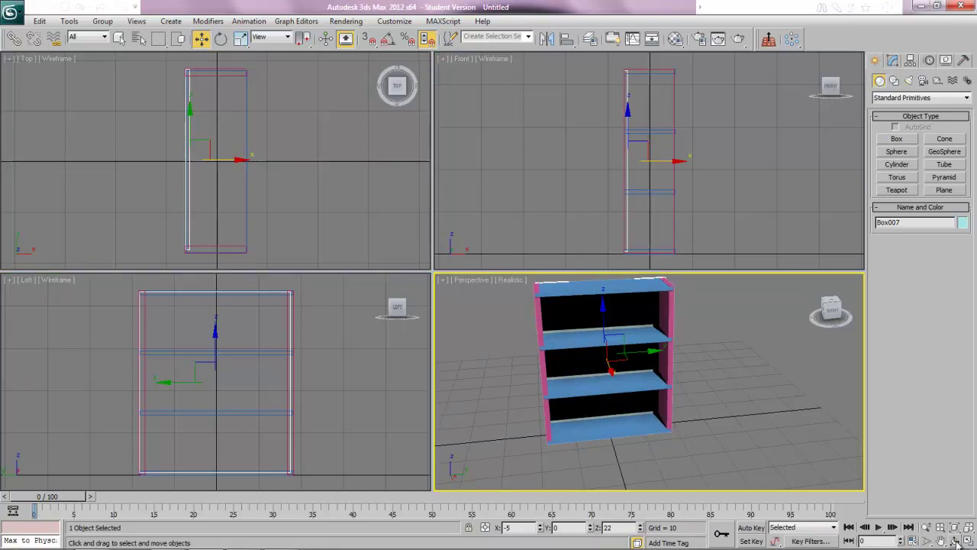
drag(754, 378, 645, 406)
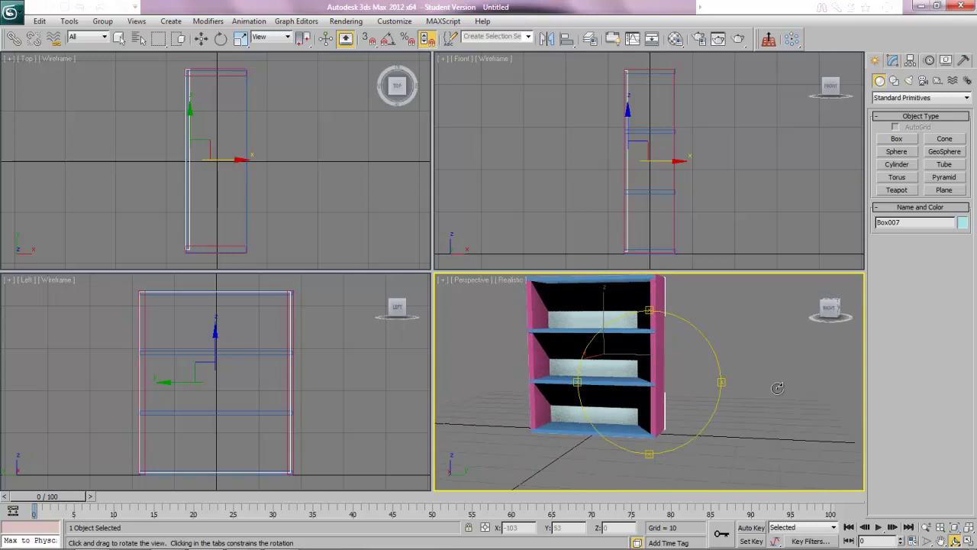
right_click(331, 382)
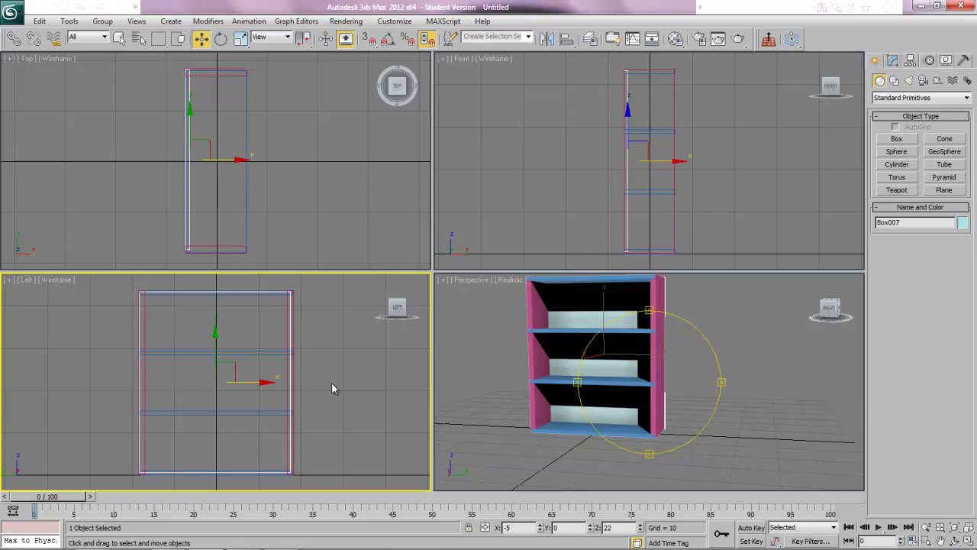
Maximize the Left view, window-select all seven bookcase parts, and Freeze Selected.
key(alt+w)
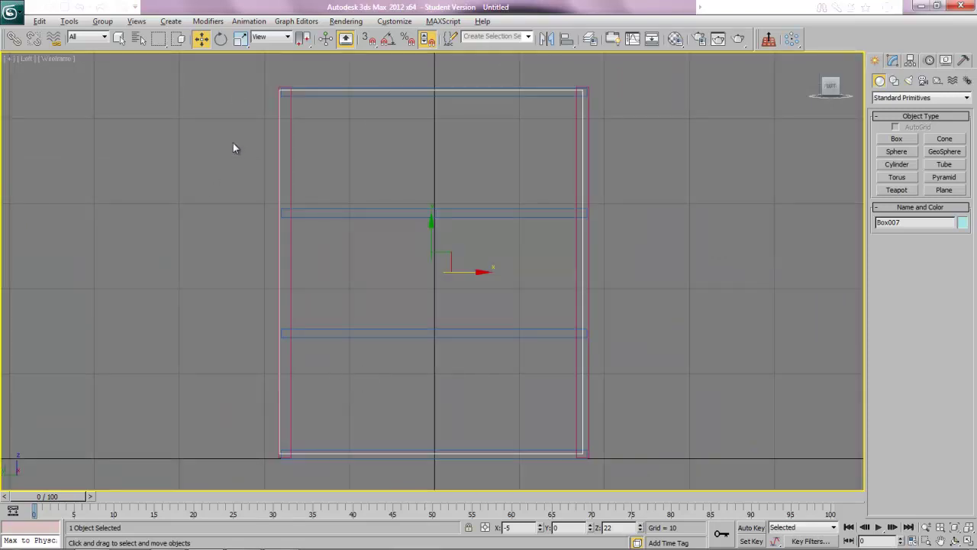
click(234, 98)
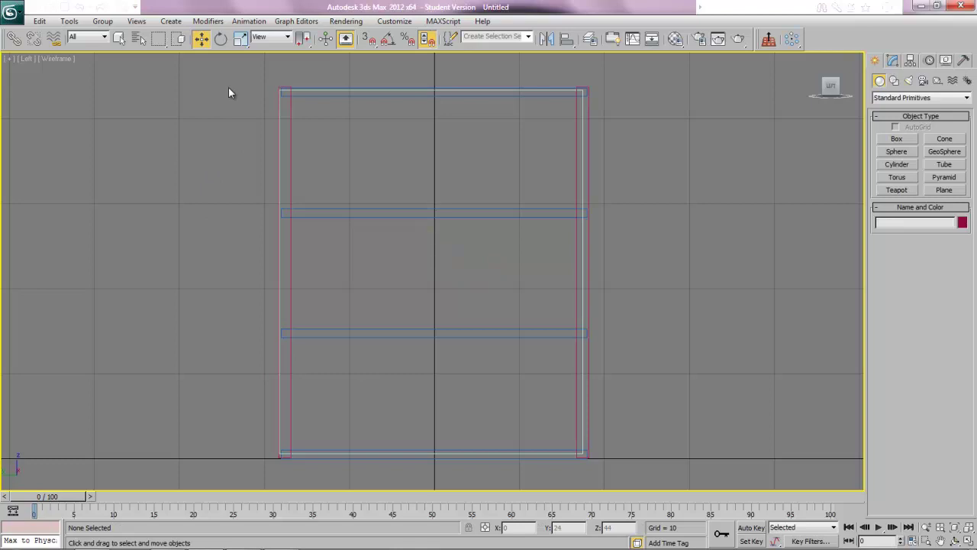
drag(286, 114, 621, 471)
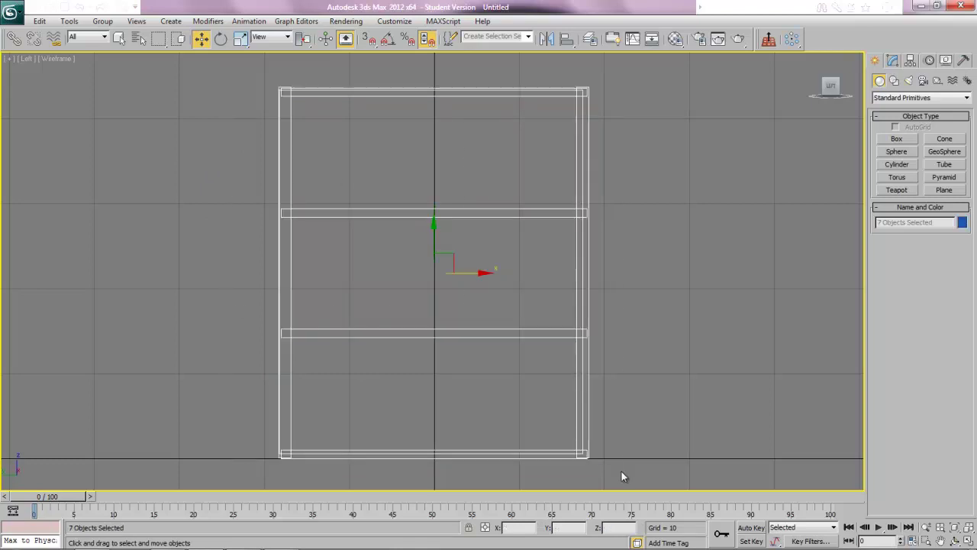
click(946, 62)
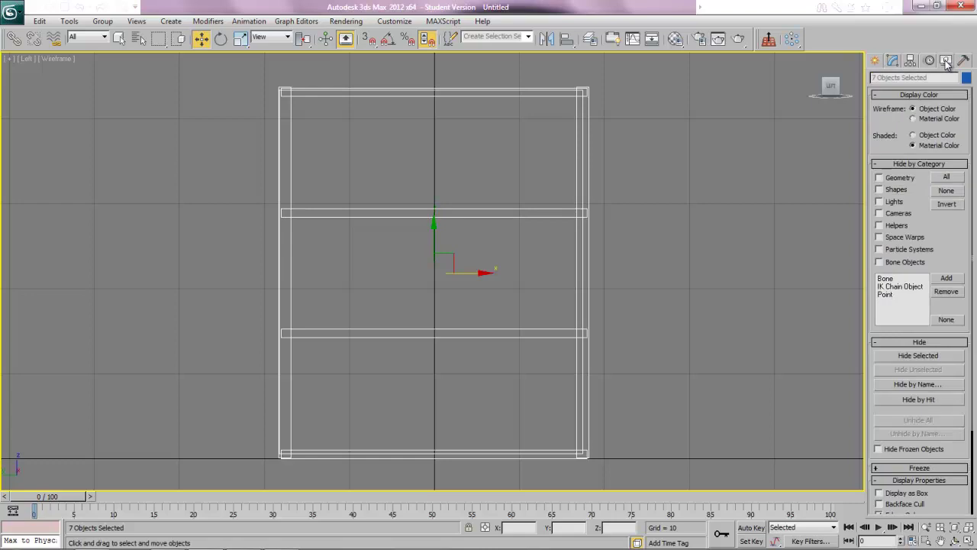
click(907, 468)
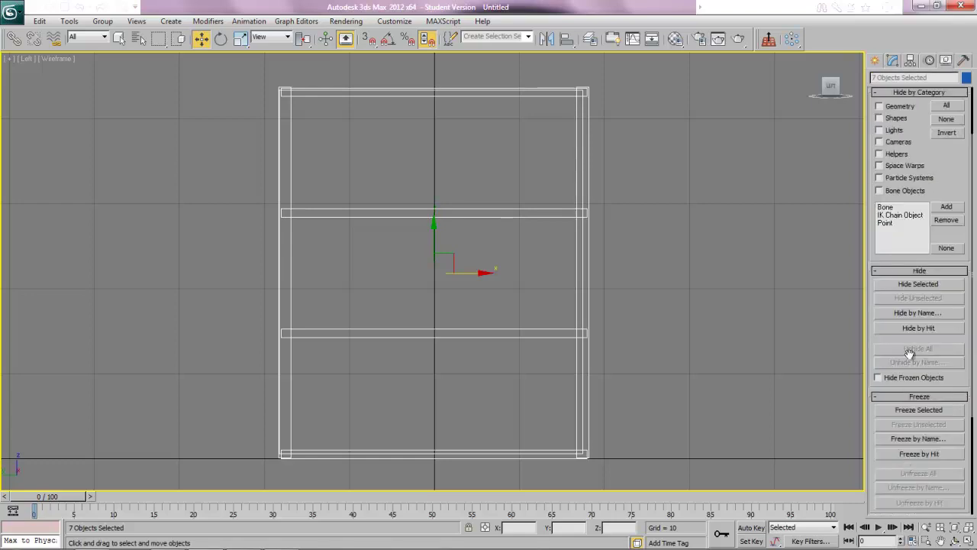
click(919, 410)
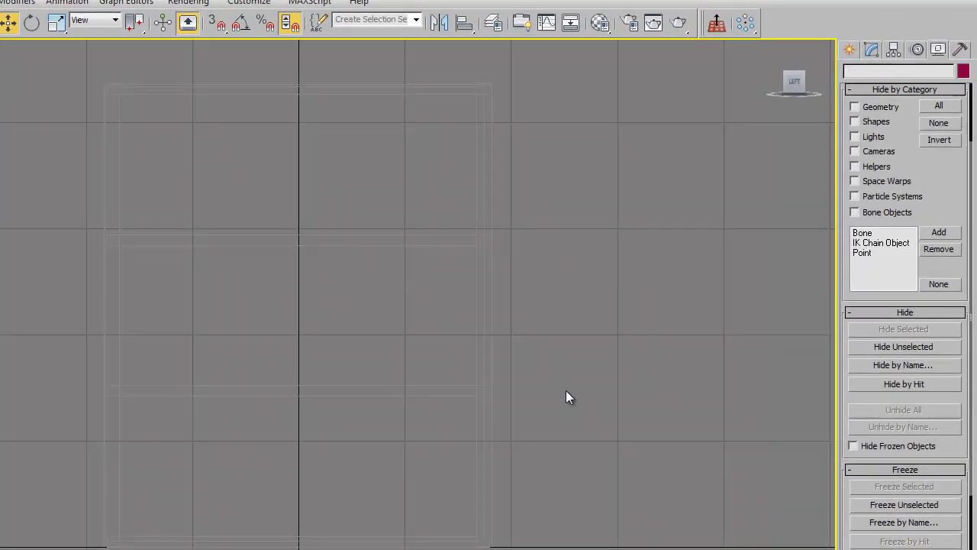
Draw spline Rectangle001, 44 long by 18 wide, over the bookcase's left half.
click(849, 51)
click(873, 75)
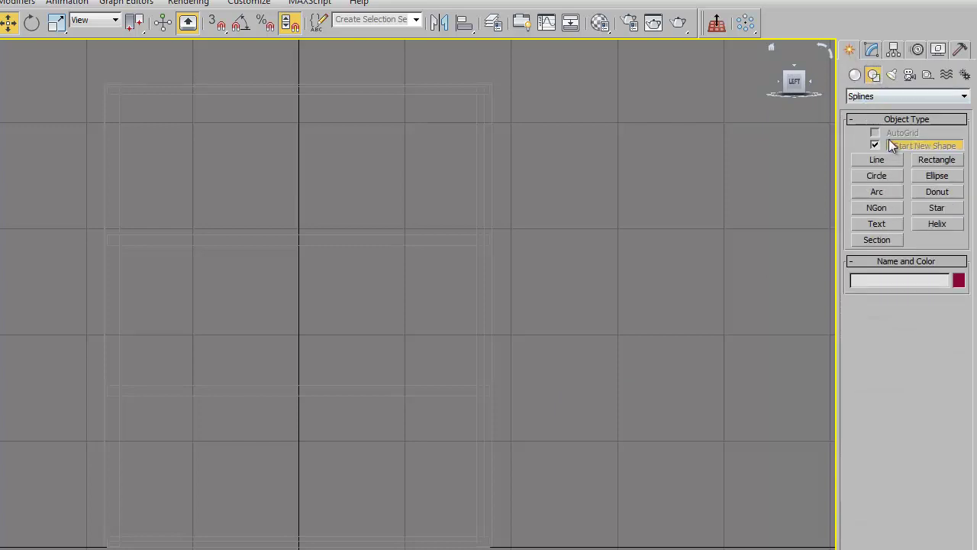
click(928, 160)
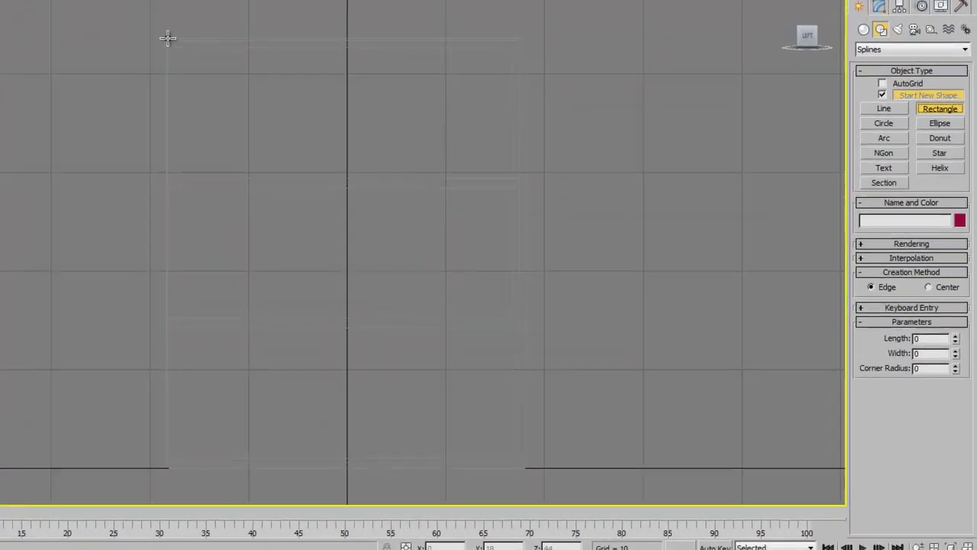
drag(167, 37, 279, 330)
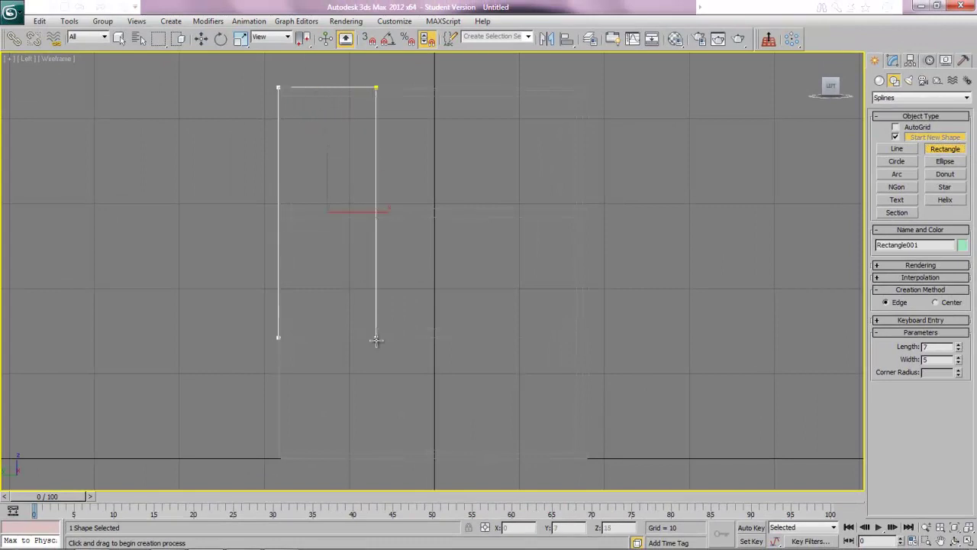
drag(375, 340, 434, 457)
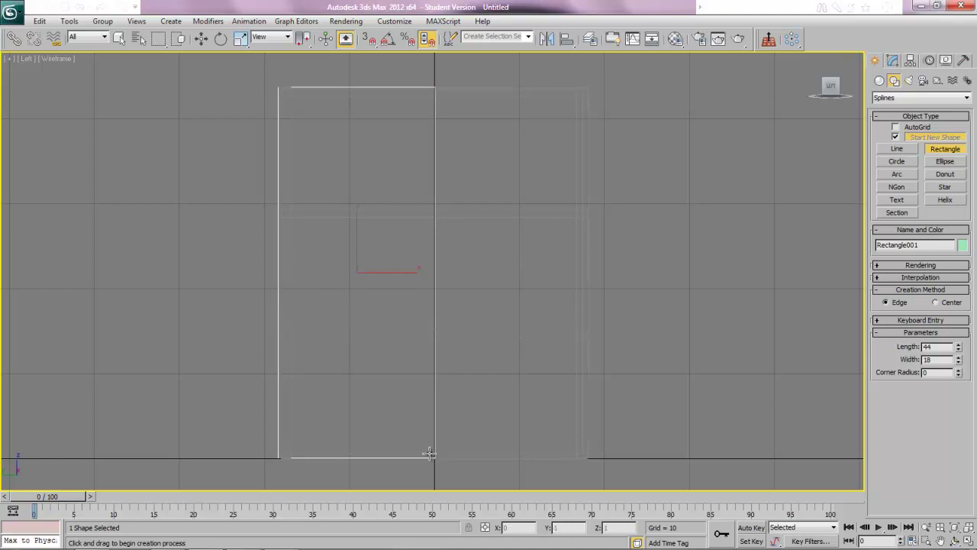
With Start New Shape off, draw a small rectangle and a radius-3 circle on its top edge.
click(895, 137)
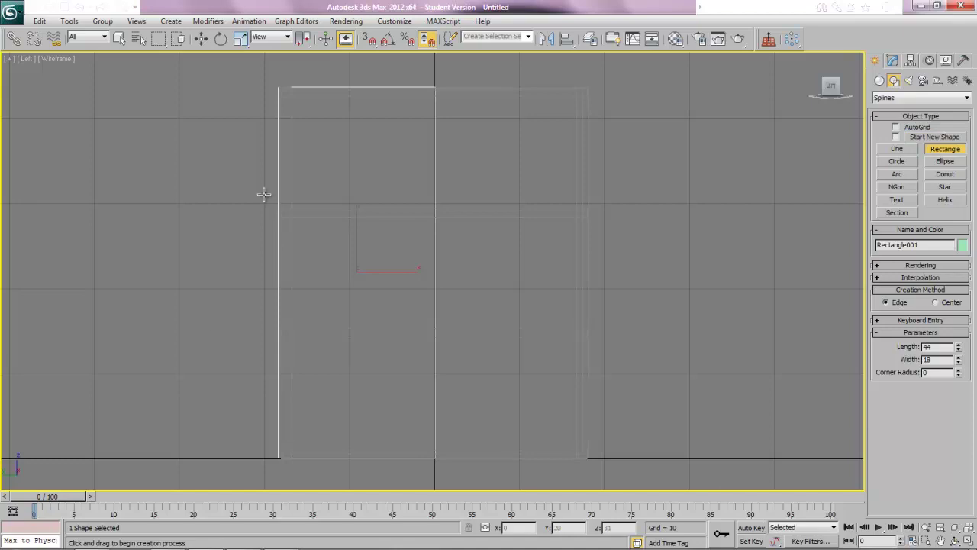
drag(297, 145, 344, 240)
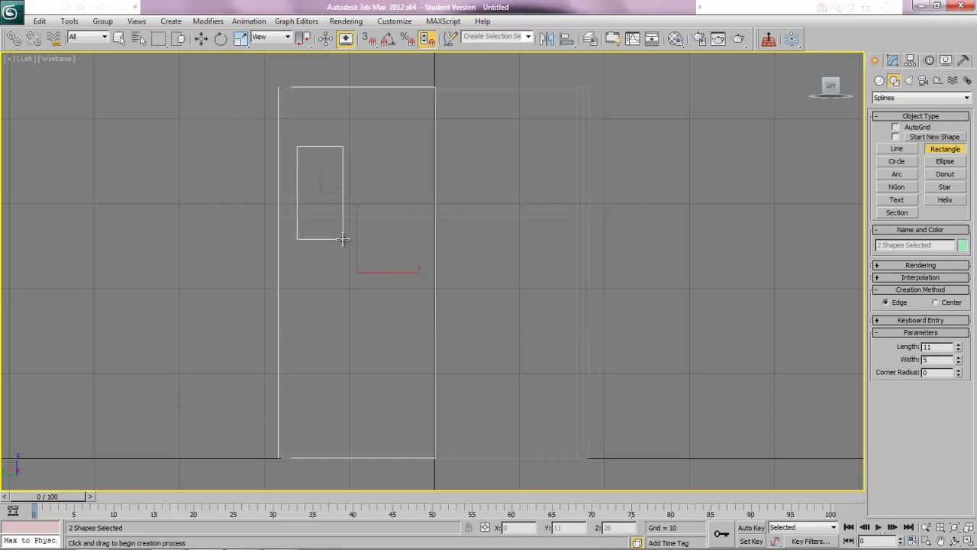
click(900, 162)
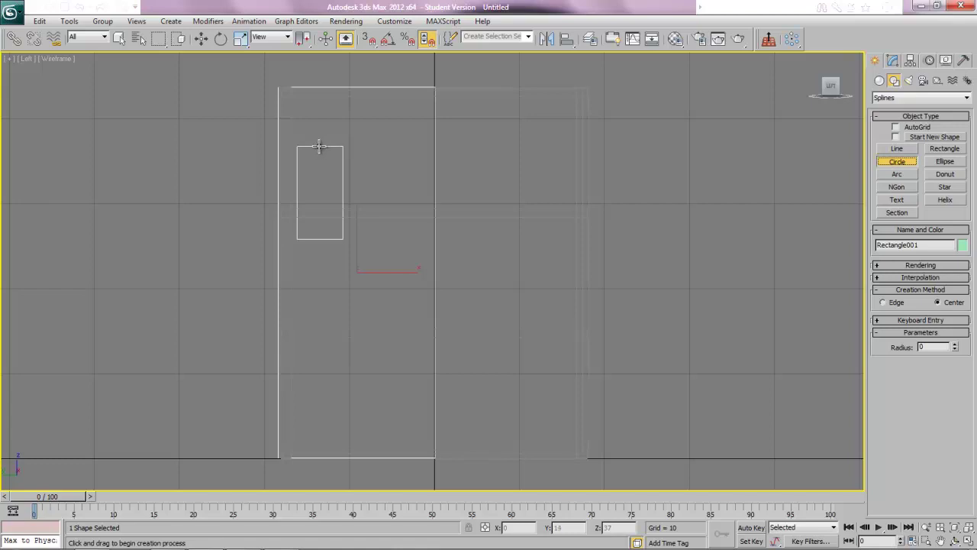
drag(319, 145, 321, 168)
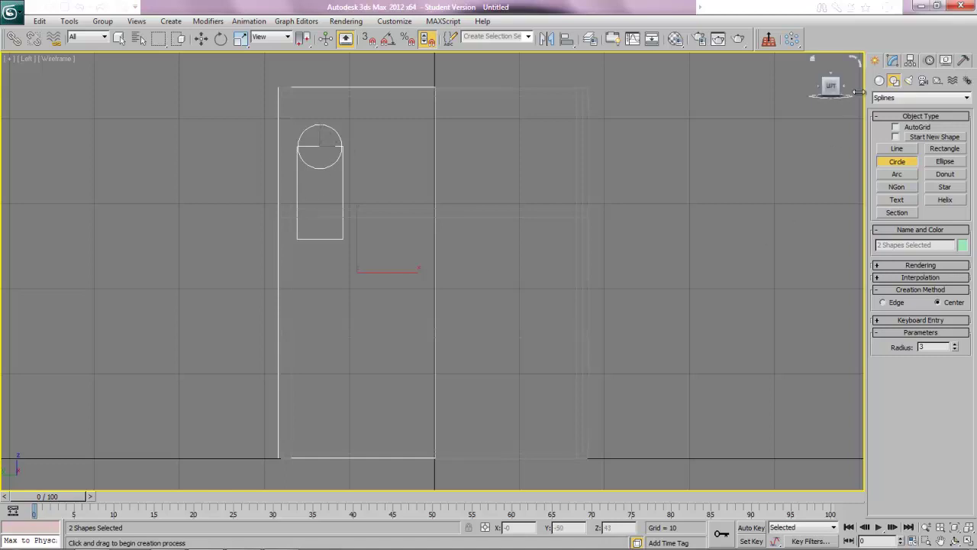
Enter Spline sub-object mode on the Editable Spline and select the small inner rectangle.
click(892, 61)
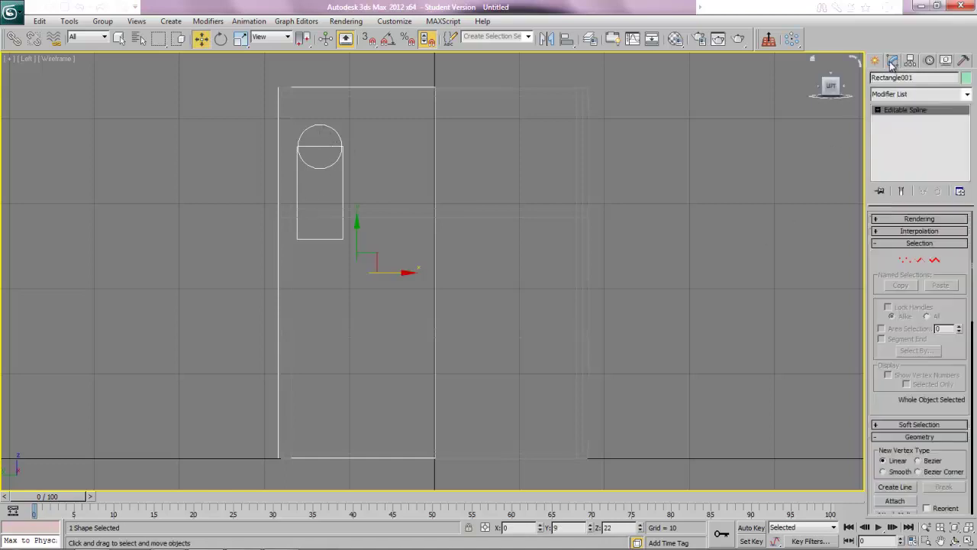
click(390, 238)
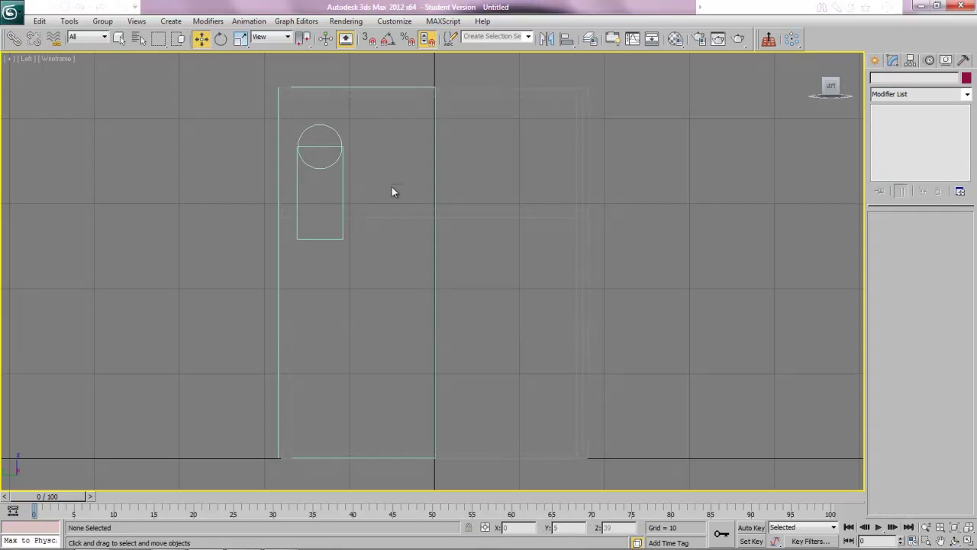
click(279, 134)
click(937, 265)
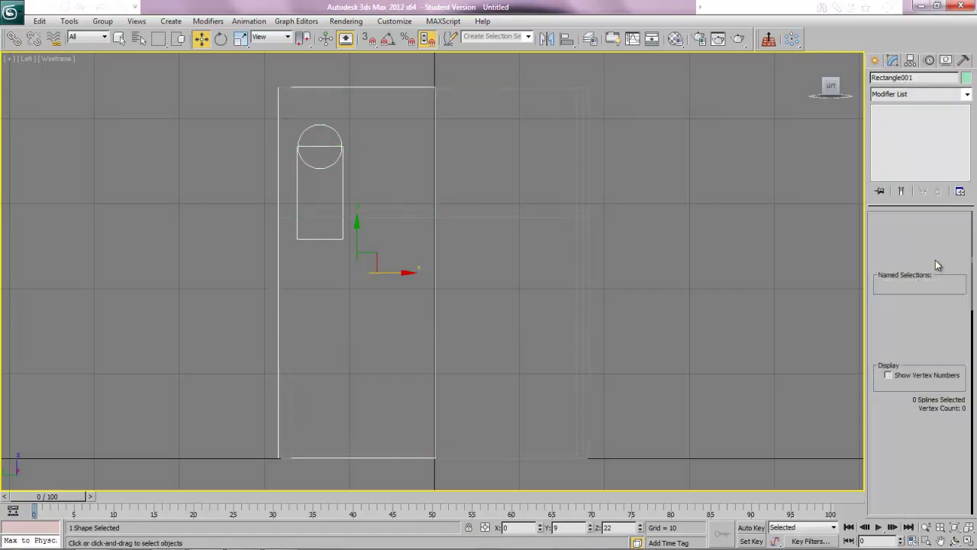
click(344, 186)
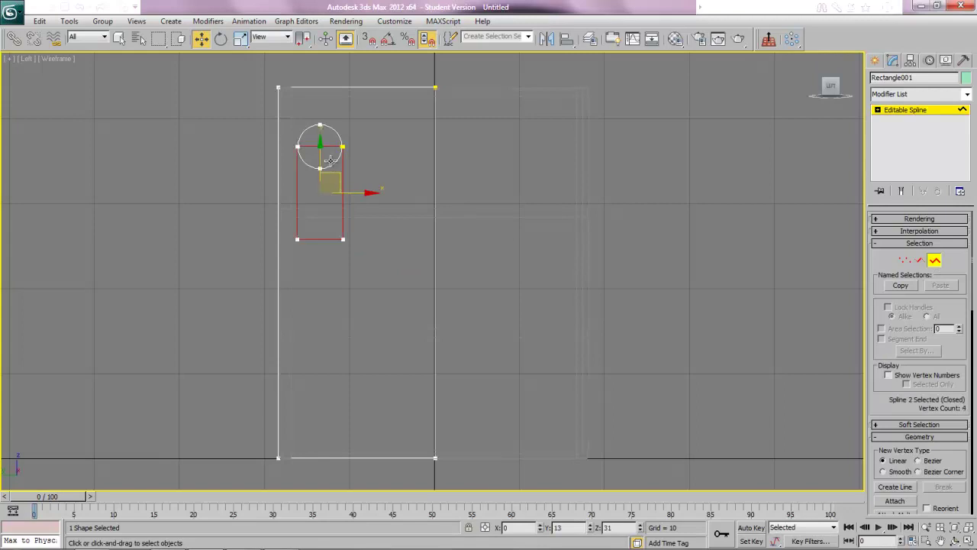
click(333, 159)
click(436, 175)
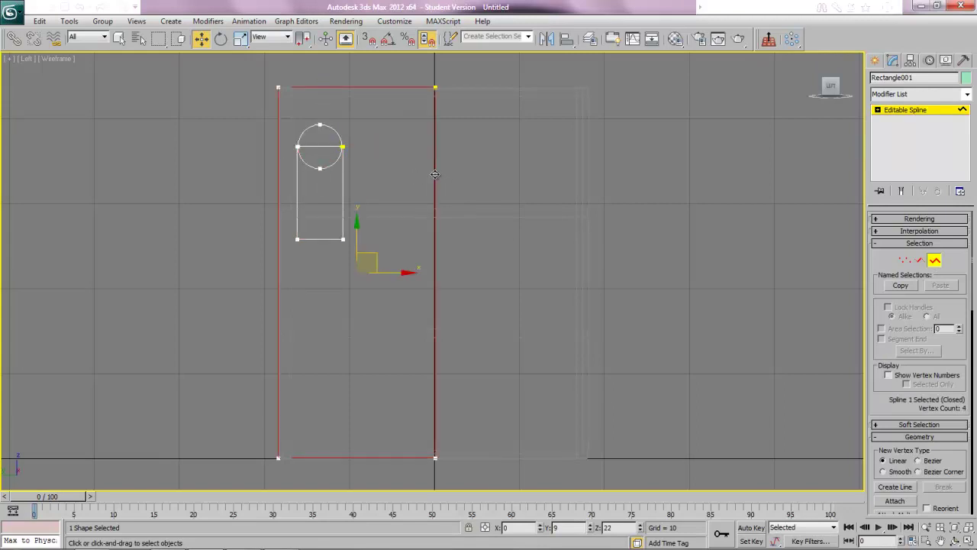
click(343, 184)
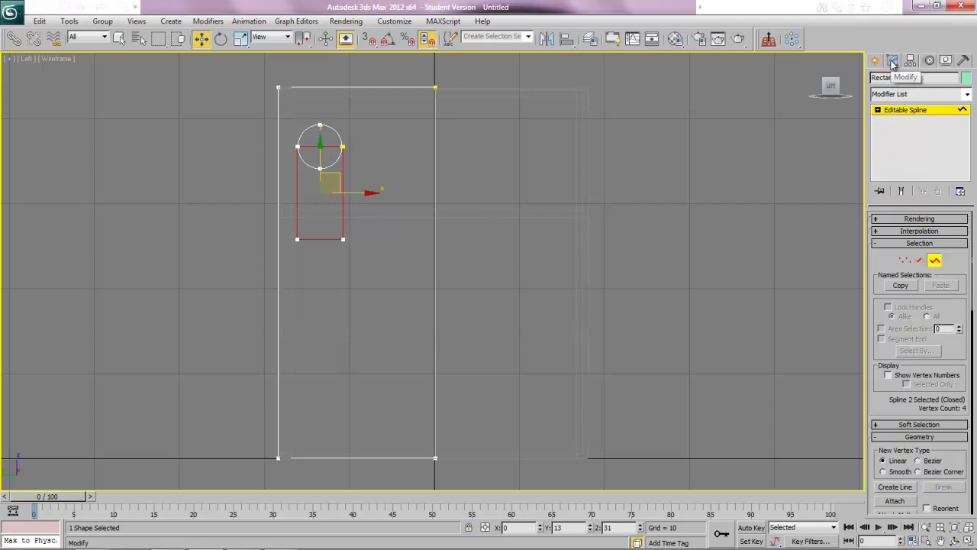
Boolean-union the circle into the small rectangle to form an arch-topped window spline.
click(878, 110)
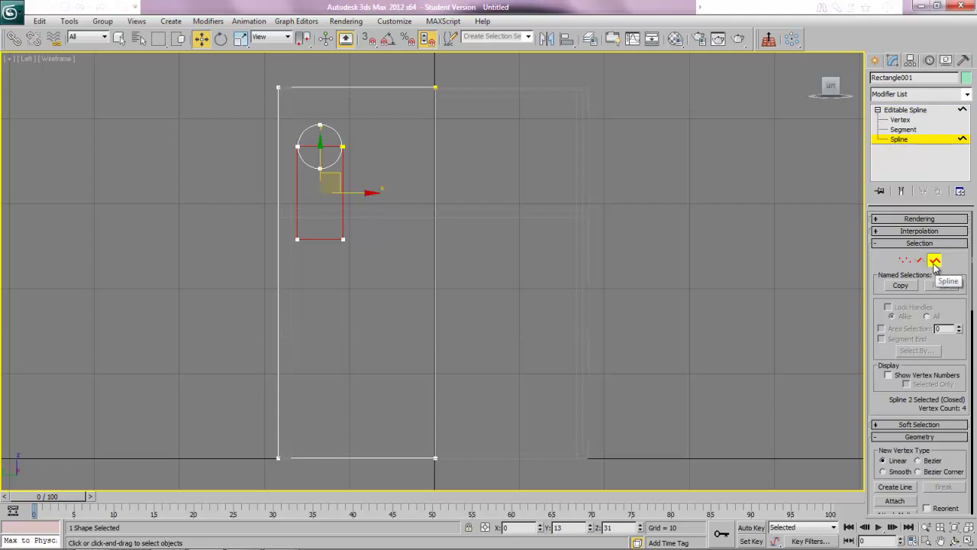
scroll(957, 357, down, 1)
scroll(958, 359, down, 5)
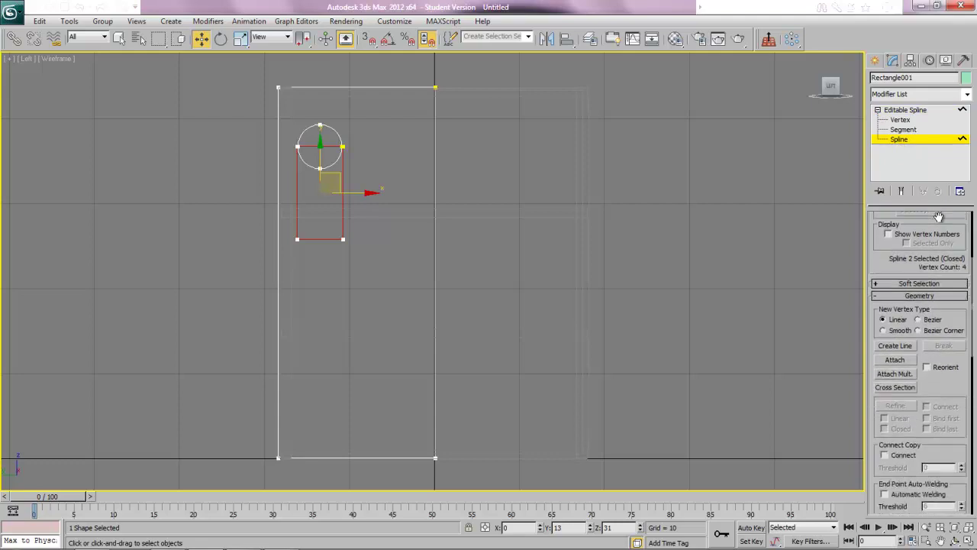
scroll(959, 361, up, 5)
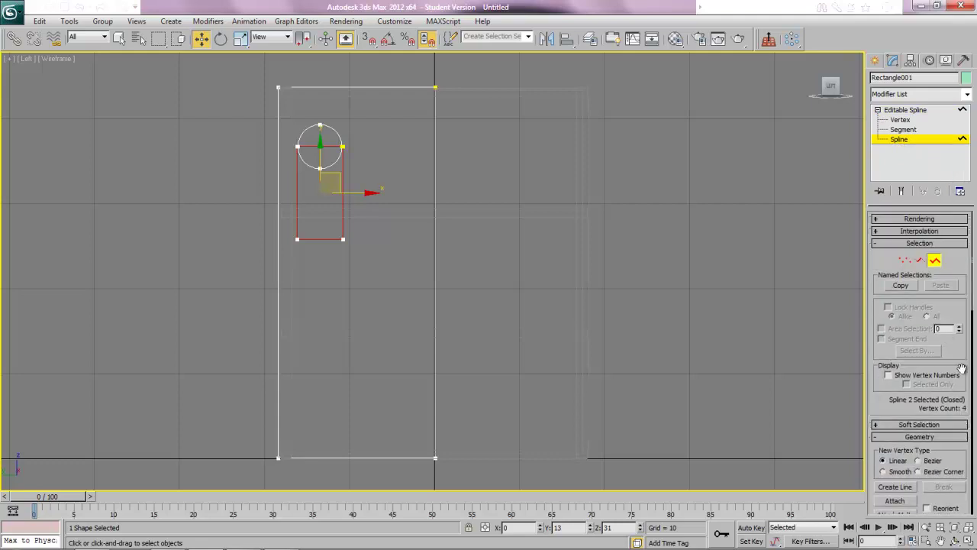
scroll(961, 369, down, 4)
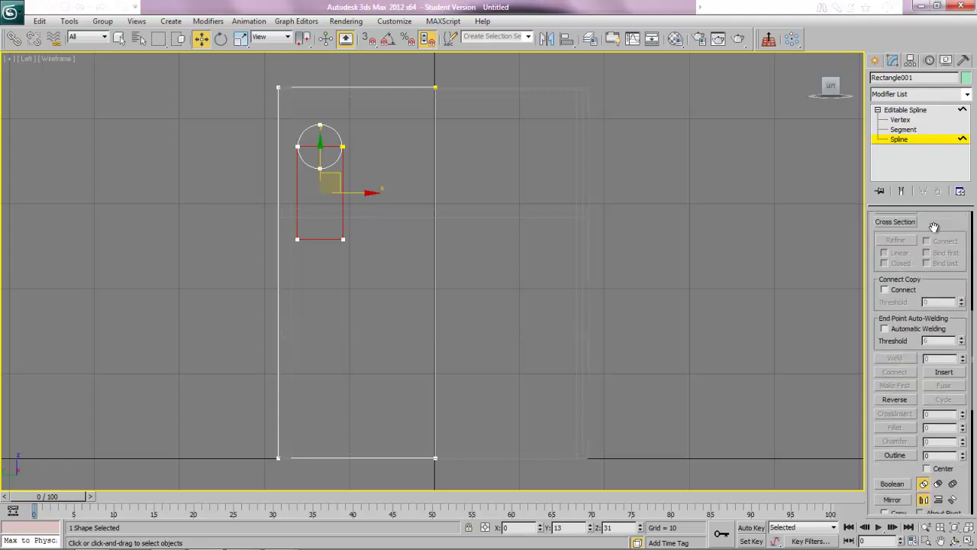
scroll(933, 392, down, 4)
drag(895, 461, 894, 345)
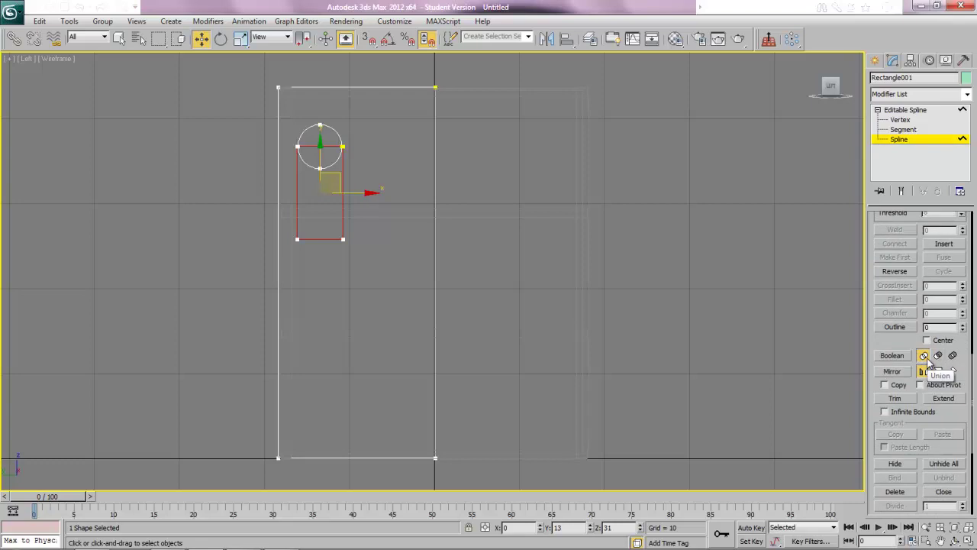
click(903, 356)
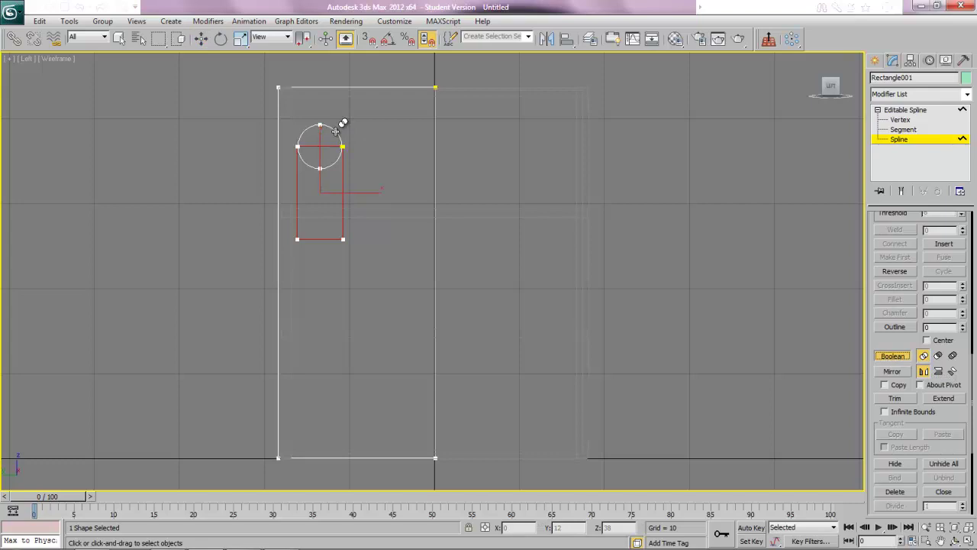
click(336, 131)
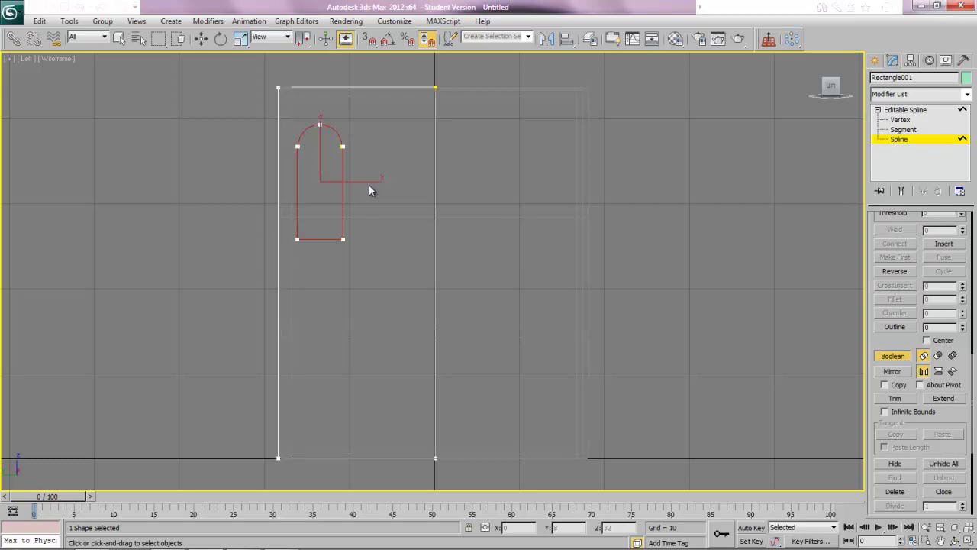
Finish the boolean, then copy the arch spline to its right along X.
click(895, 358)
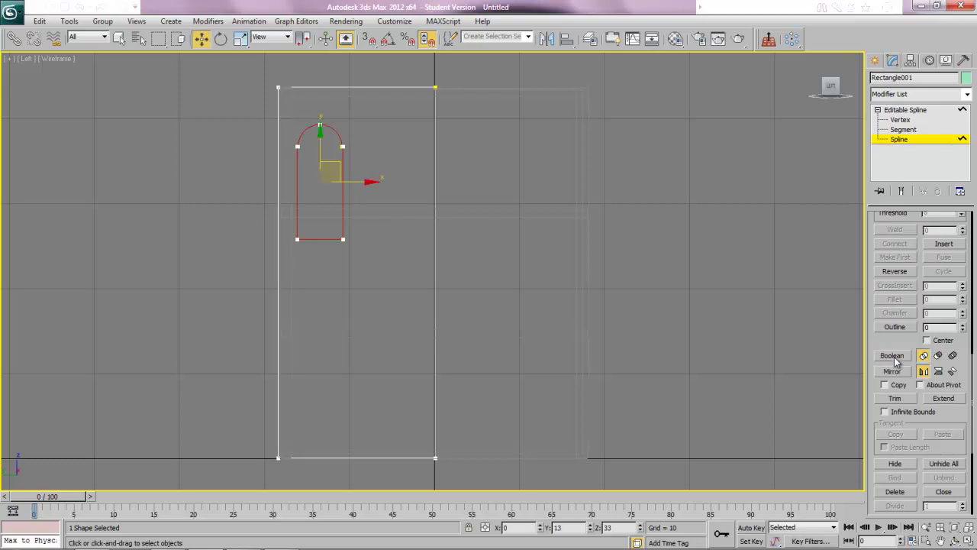
click(284, 292)
click(333, 240)
shift+drag(355, 181, 422, 183)
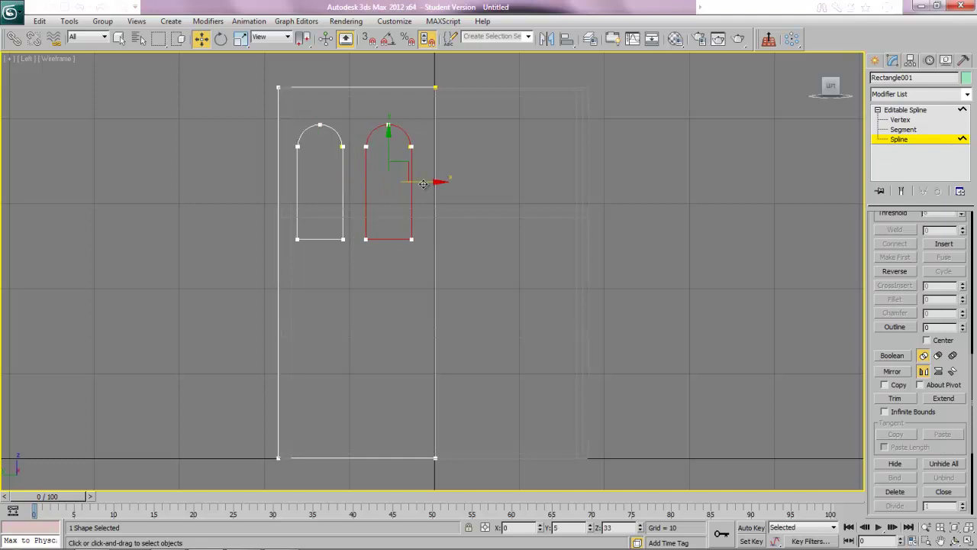
Copy both arches downward along Y to form the two lower windows.
ctrl+click(341, 238)
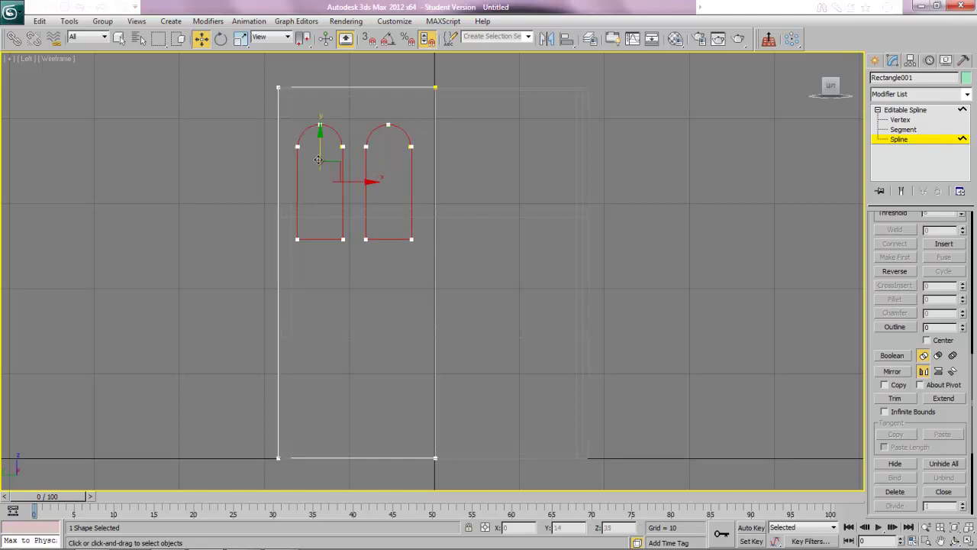
mouse_move(320, 156)
shift+mouse_down()
mouse_move(323, 366)
mouse_move(317, 282)
shift+mouse_up()
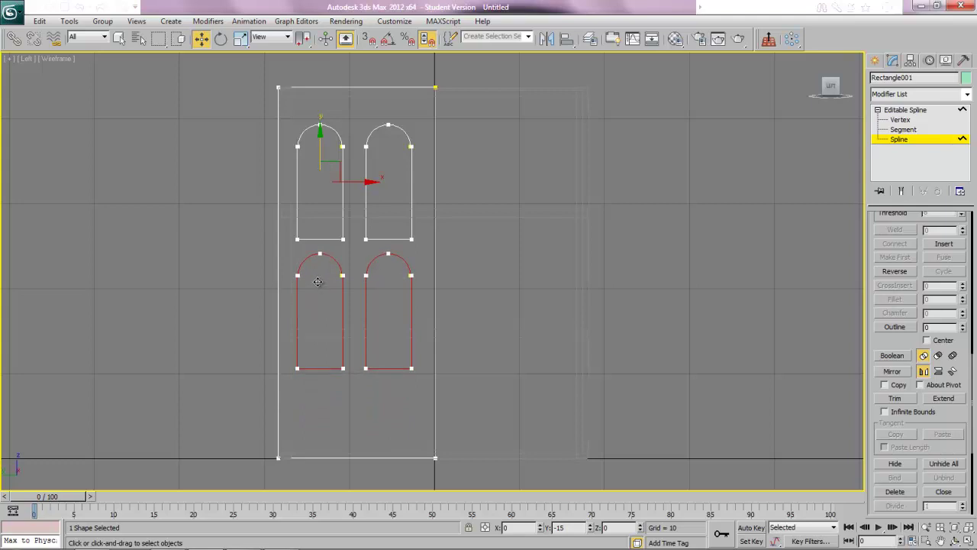
shift+drag(318, 282, 316, 314)
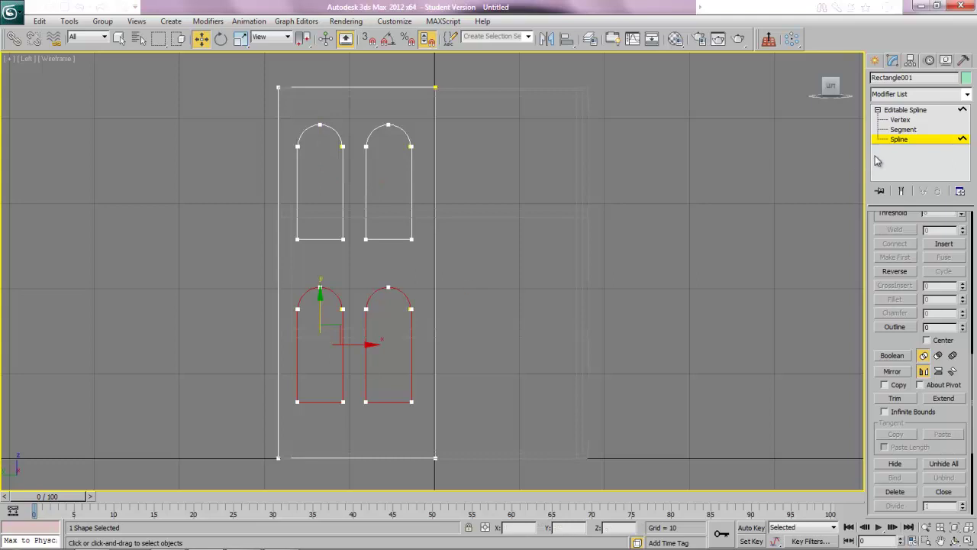
Leave Spline sub-object level and give the door shape an Extrude modifier, Amount field selected.
click(898, 141)
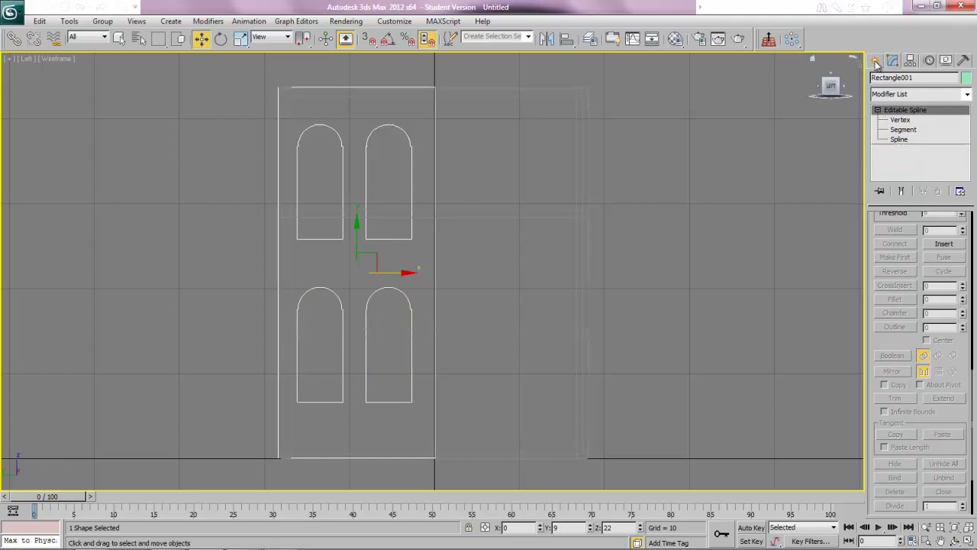
click(967, 93)
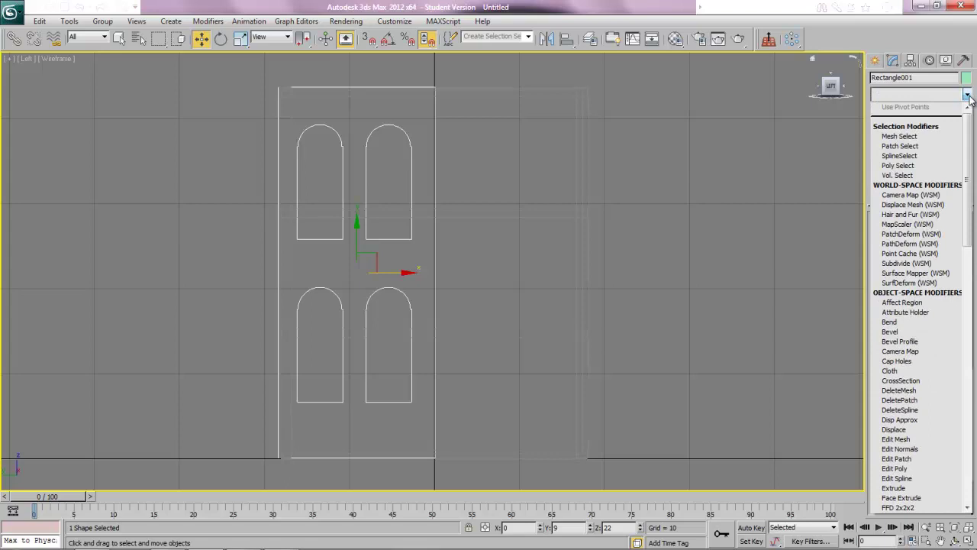
key(e)
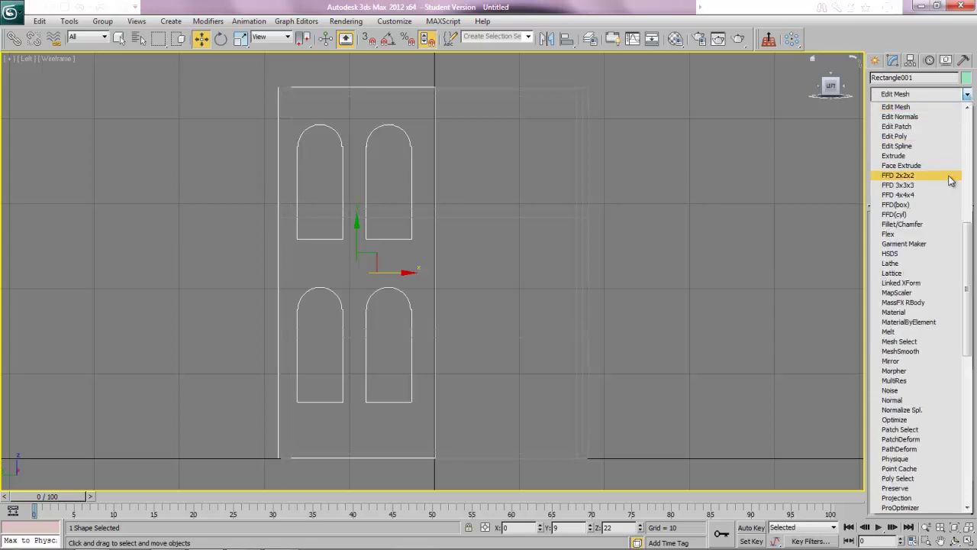
click(894, 157)
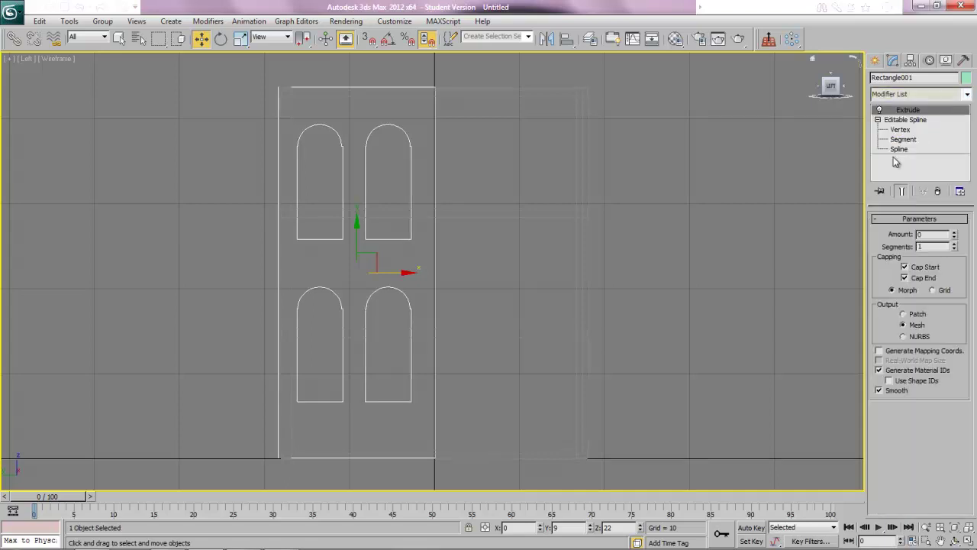
click(932, 235)
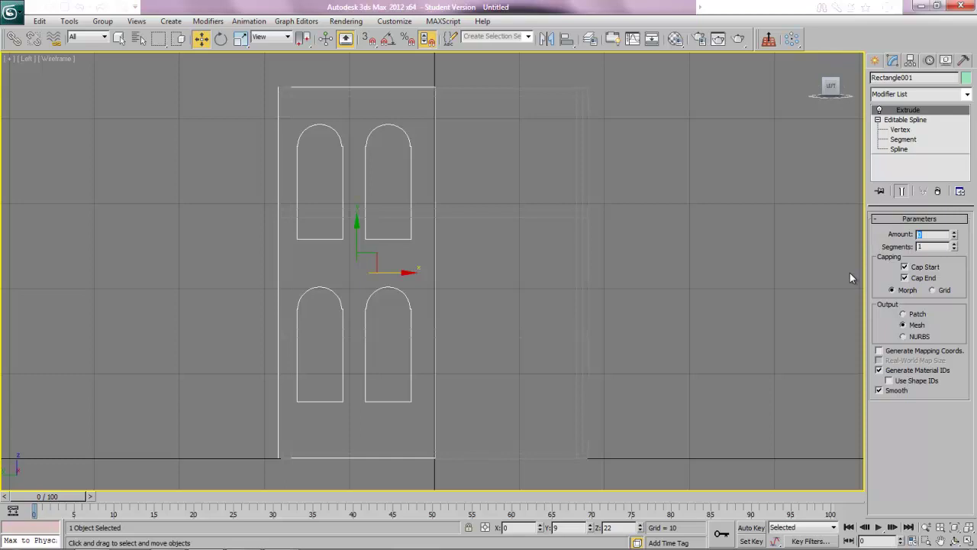
In the Front view, move the door panel along X to X=7 at the bookcase front.
key(alt+w)
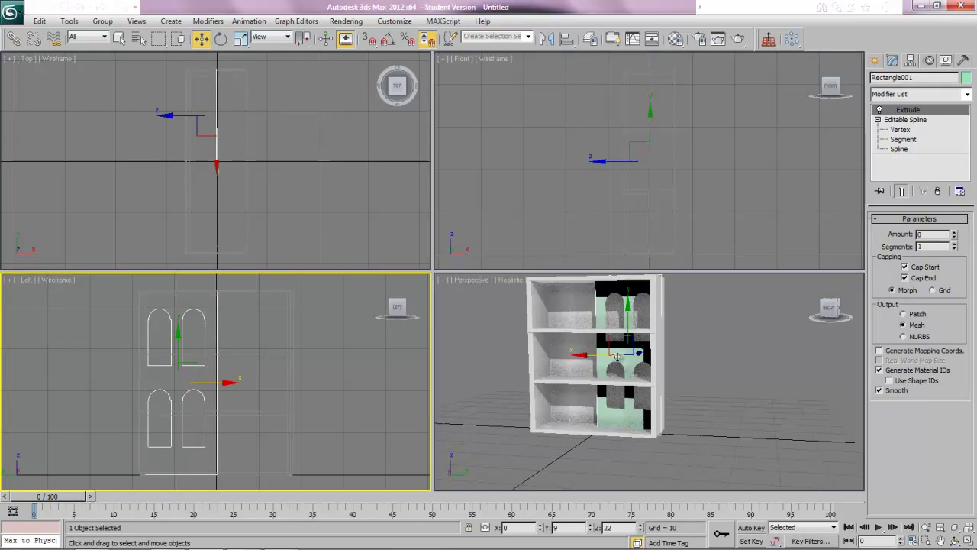
right_click(574, 184)
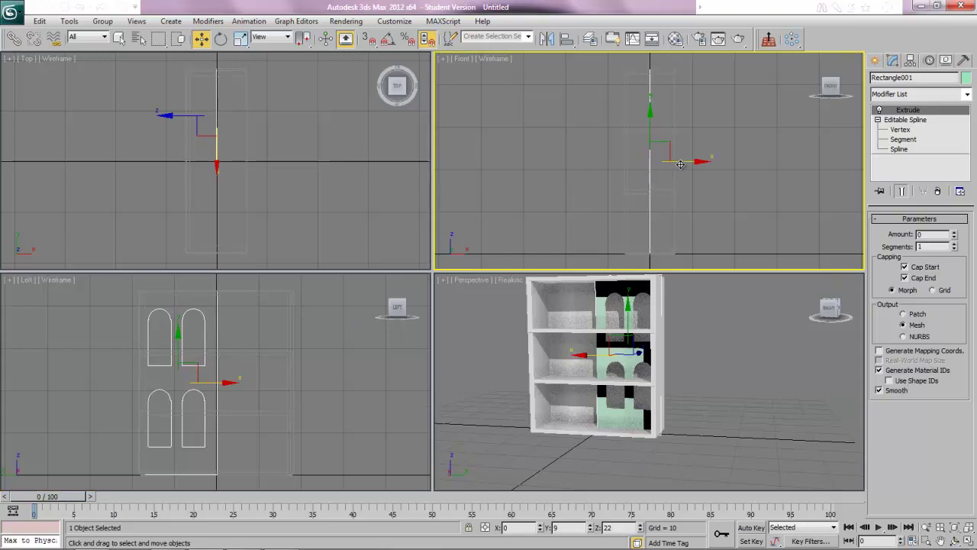
drag(682, 163, 707, 164)
Set the door's Extrude Amount to 1.
key(Num_Lock)
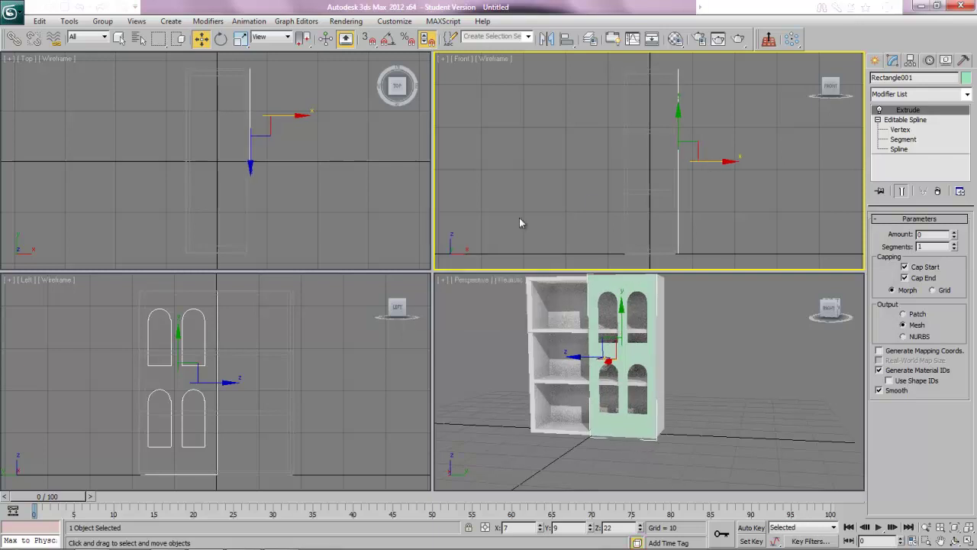
key(Num_Lock)
click(939, 234)
text(1)
key(Return)
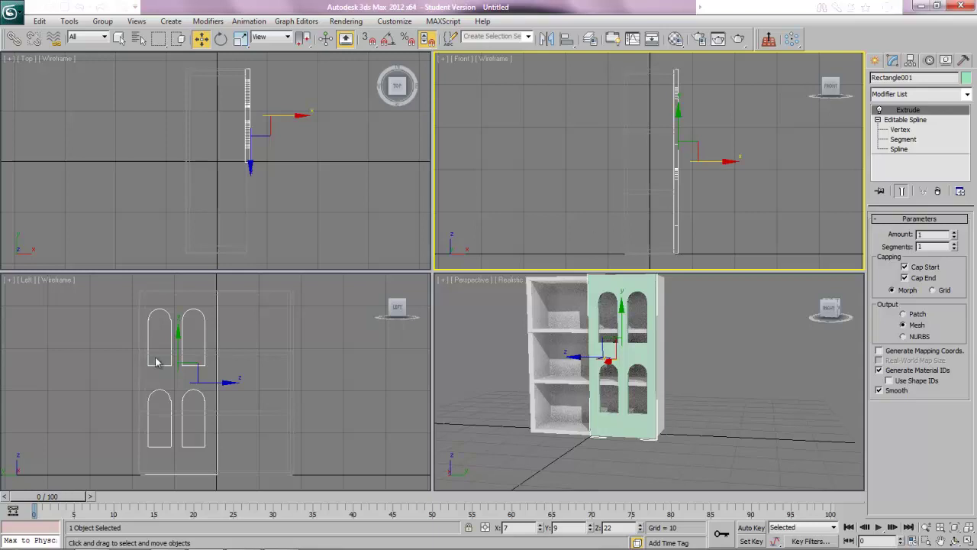
Maximize the Perspective view and rotate the door about Z to test its swing.
right_click(481, 341)
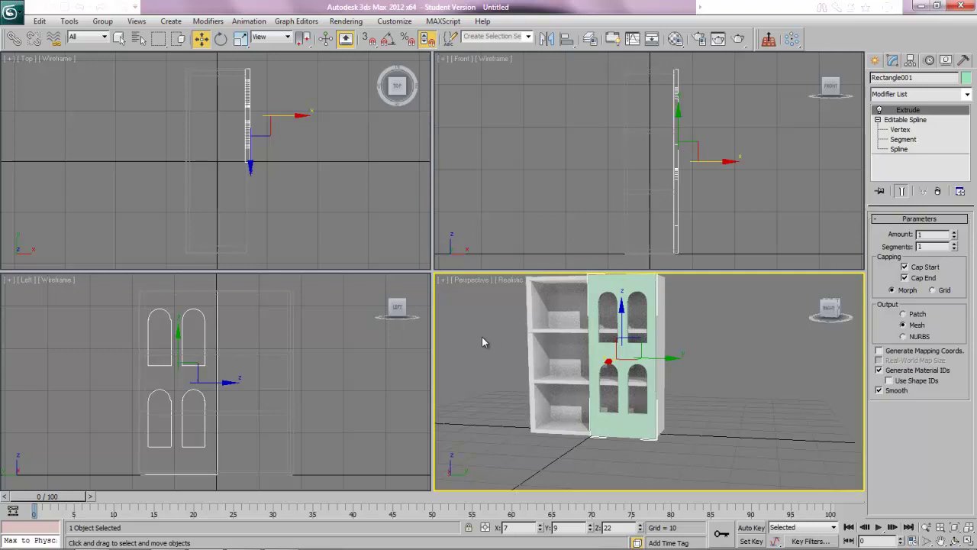
key(alt+w)
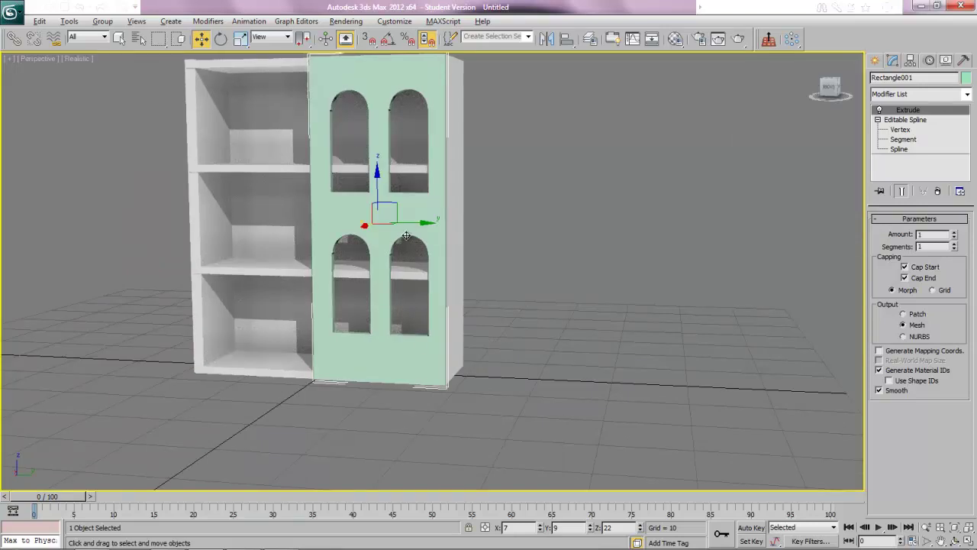
click(221, 40)
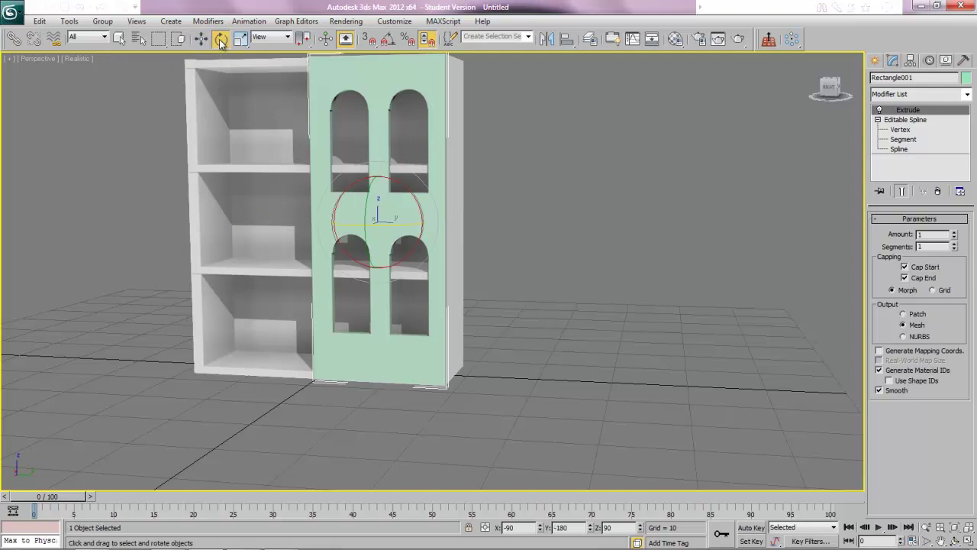
mouse_move(357, 227)
mouse_down()
mouse_move(470, 234)
mouse_move(280, 234)
mouse_move(382, 232)
mouse_move(390, 242)
mouse_move(344, 243)
mouse_move(354, 242)
mouse_up()
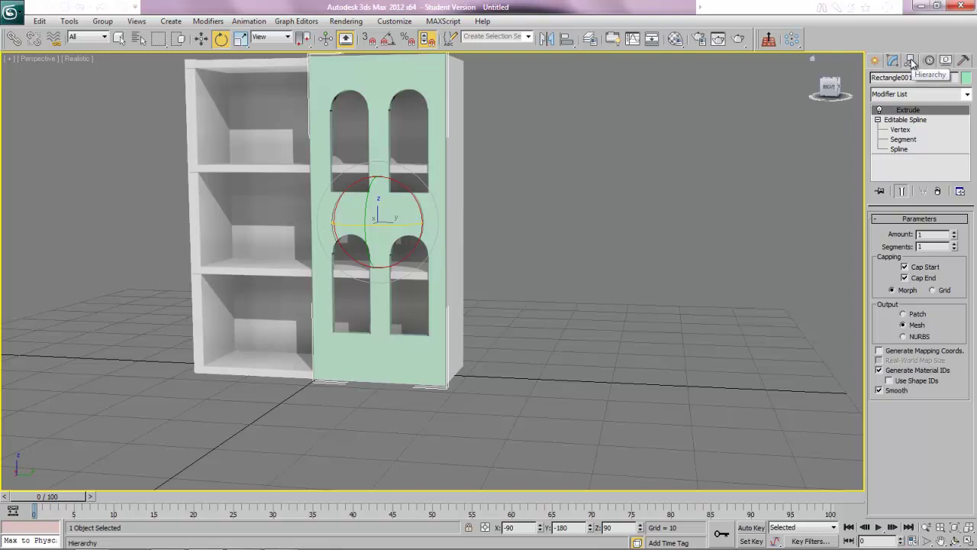
With Affect Pivot Only on, move the door's pivot to its right edge, checking in Left view.
click(912, 61)
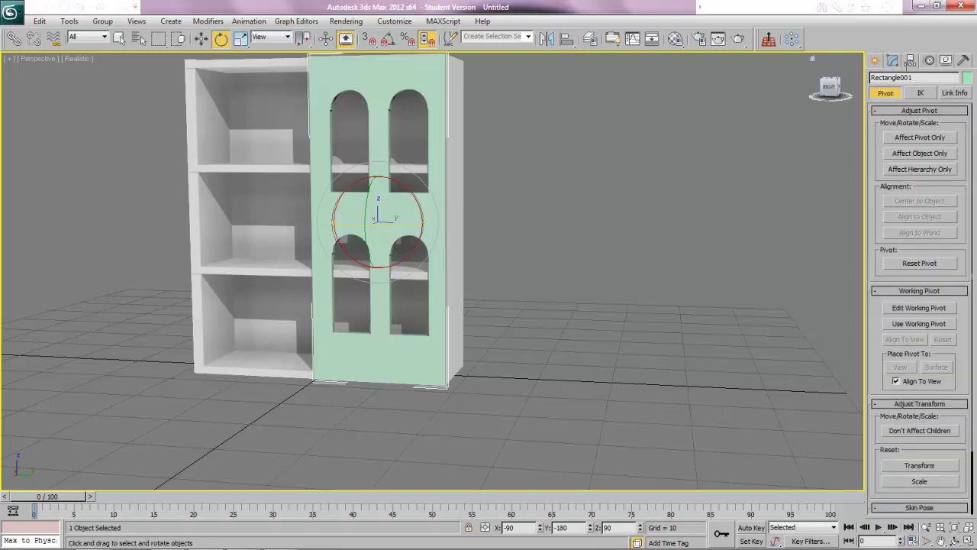
click(913, 137)
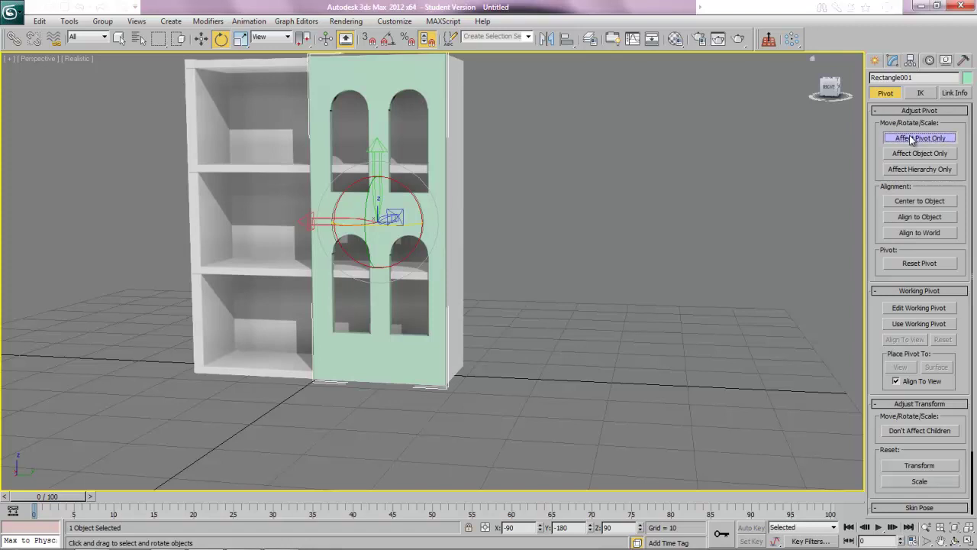
click(203, 39)
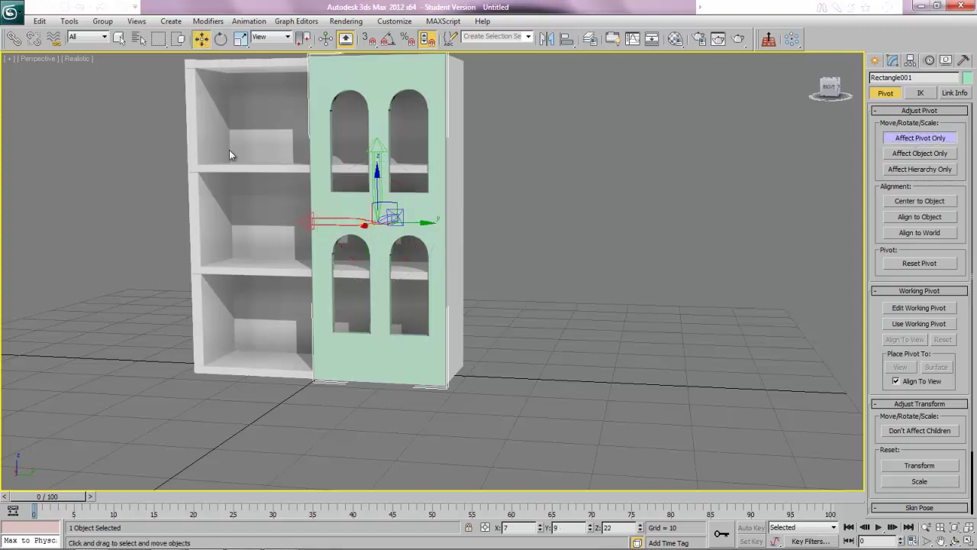
drag(413, 223, 480, 224)
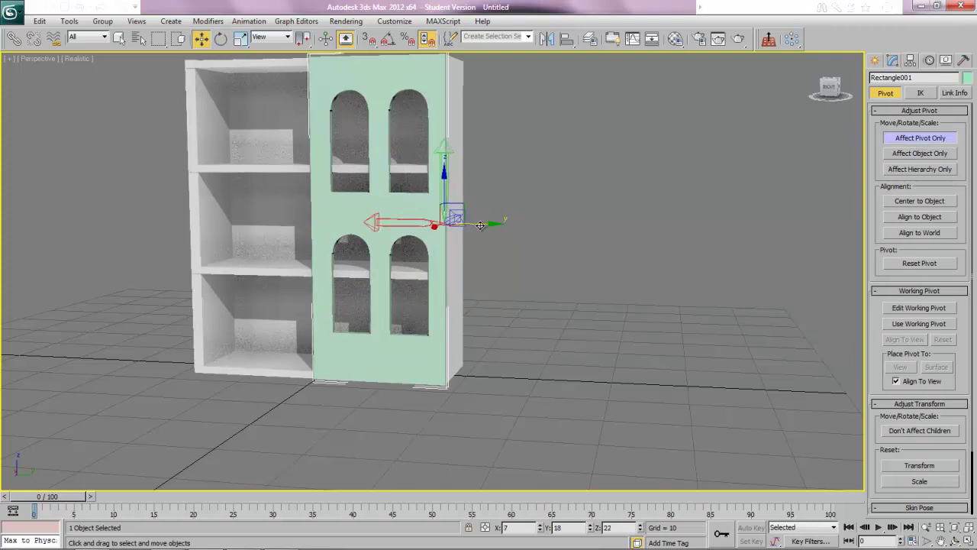
key(l)
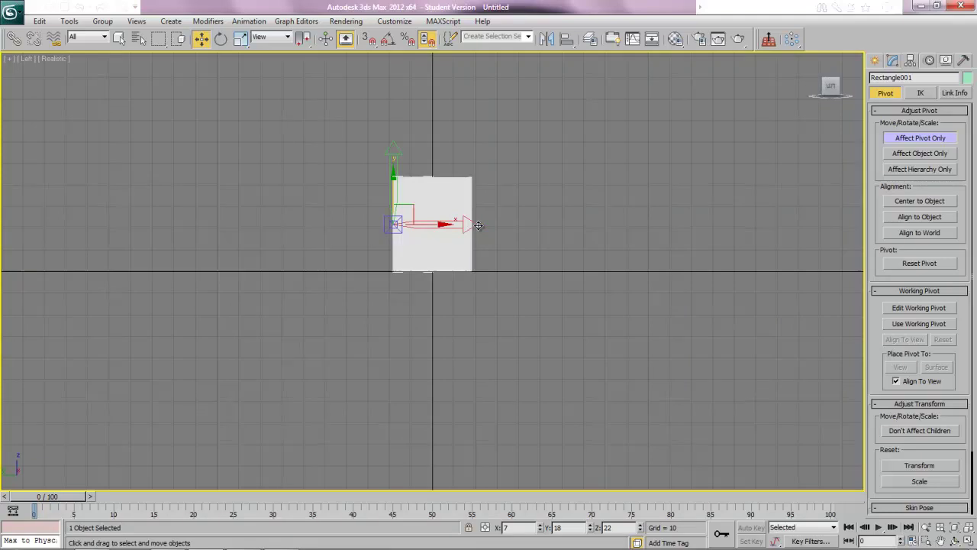
drag(433, 224, 431, 223)
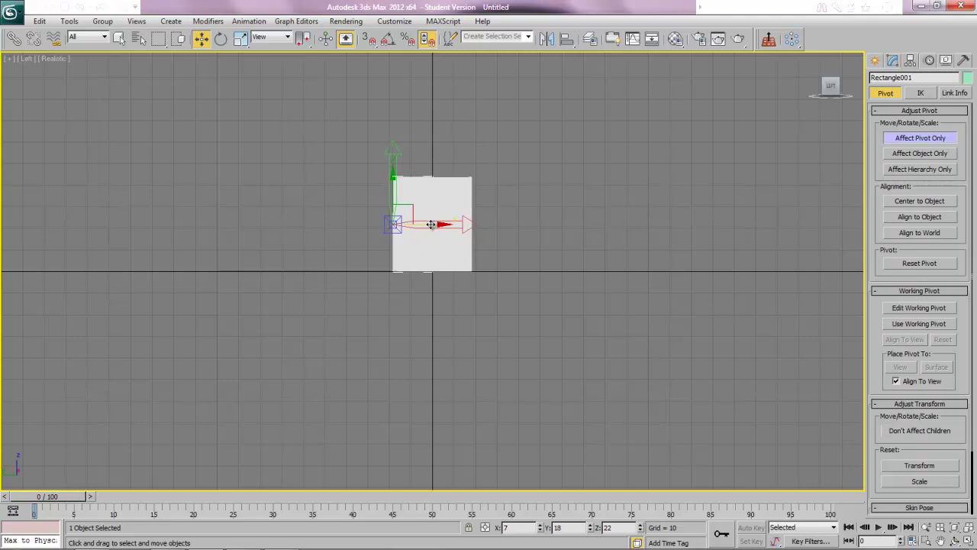
key(p)
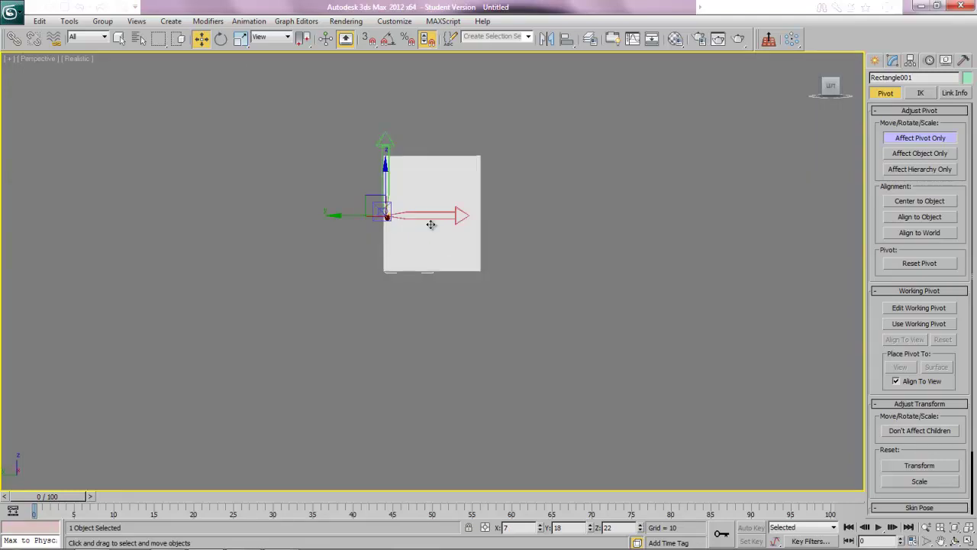
key(alt+w)
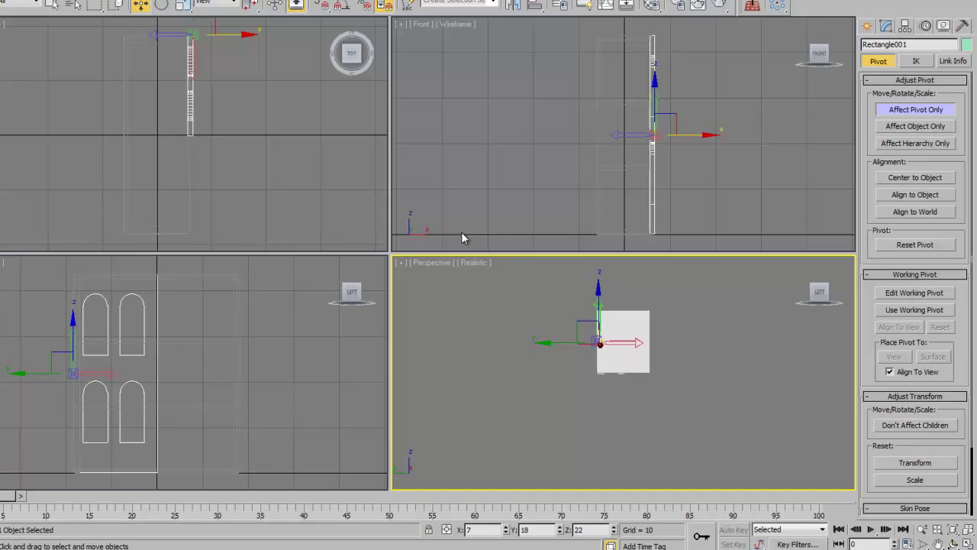
alt+middle_drag(475, 316, 547, 375)
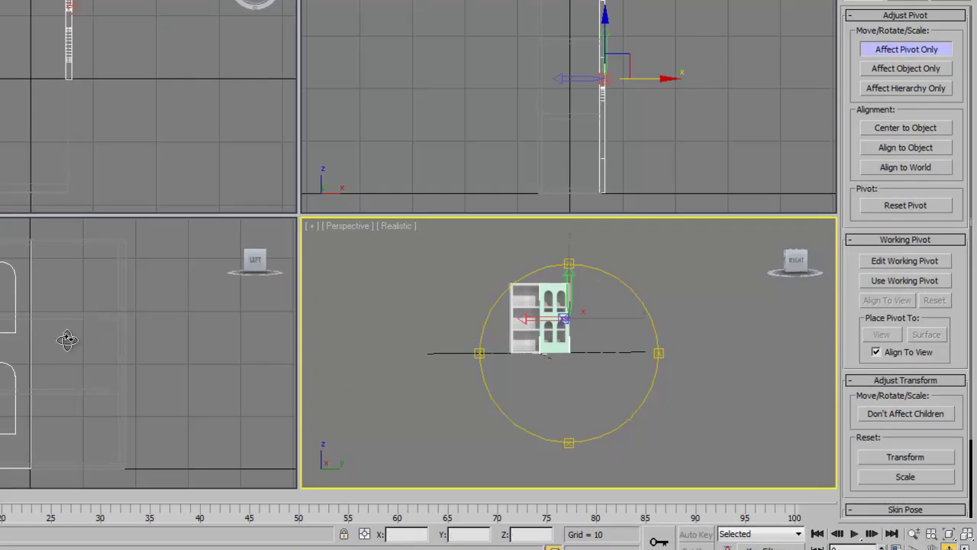
Turn off Affect Pivot Only and rotate the door to test the new hinge.
click(899, 51)
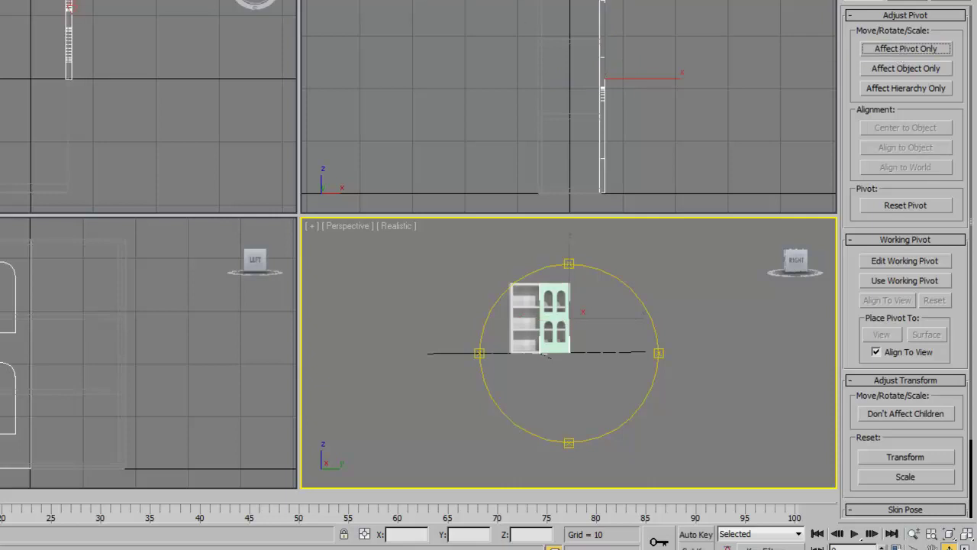
key(e)
drag(582, 319, 709, 329)
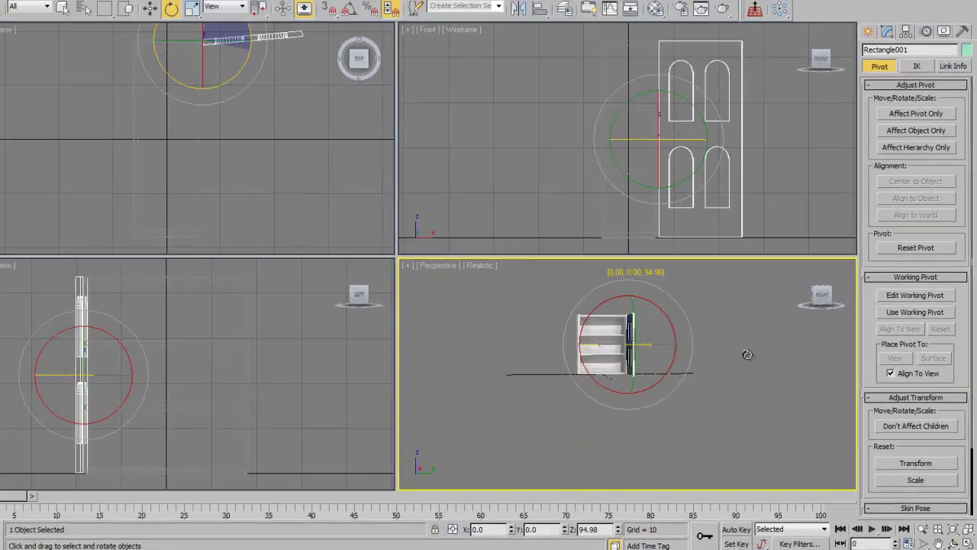
drag(748, 354, 692, 385)
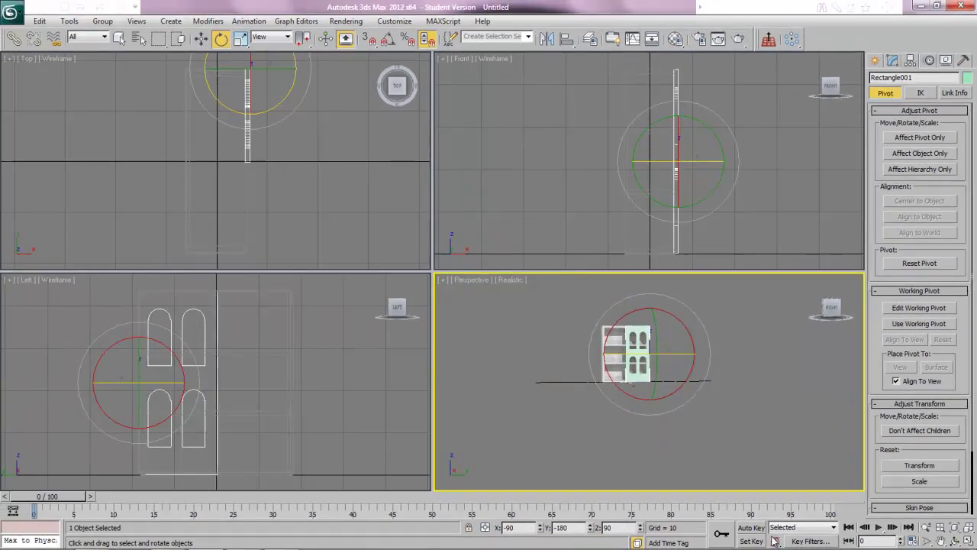
Zoom Extents All, then maximize Perspective and zoom out to show the whole bookcase.
click(969, 527)
click(969, 526)
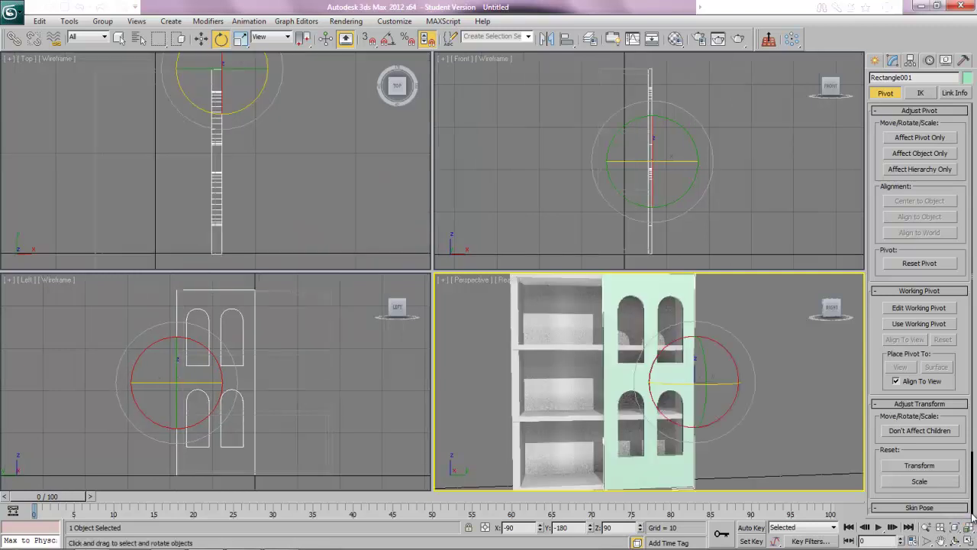
key(alt+w)
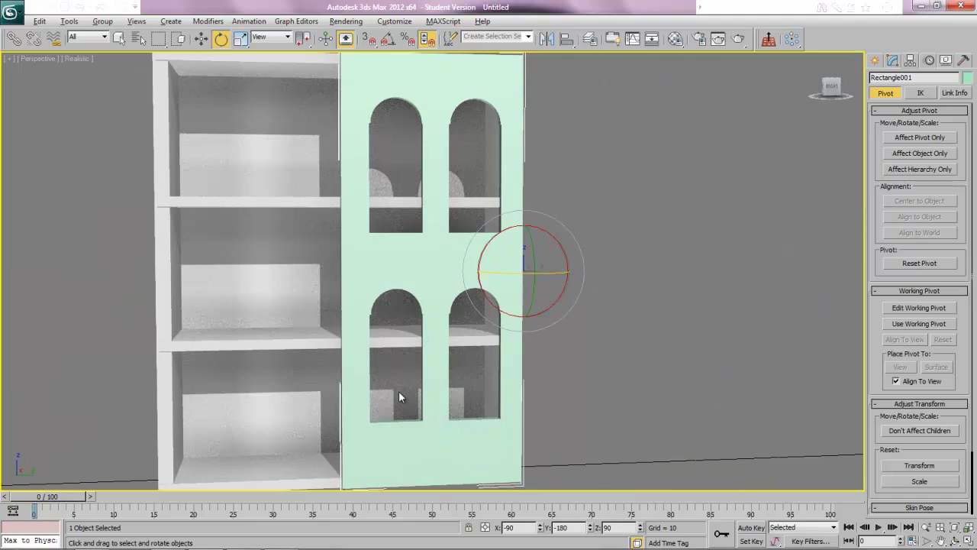
click(926, 527)
drag(476, 275, 499, 294)
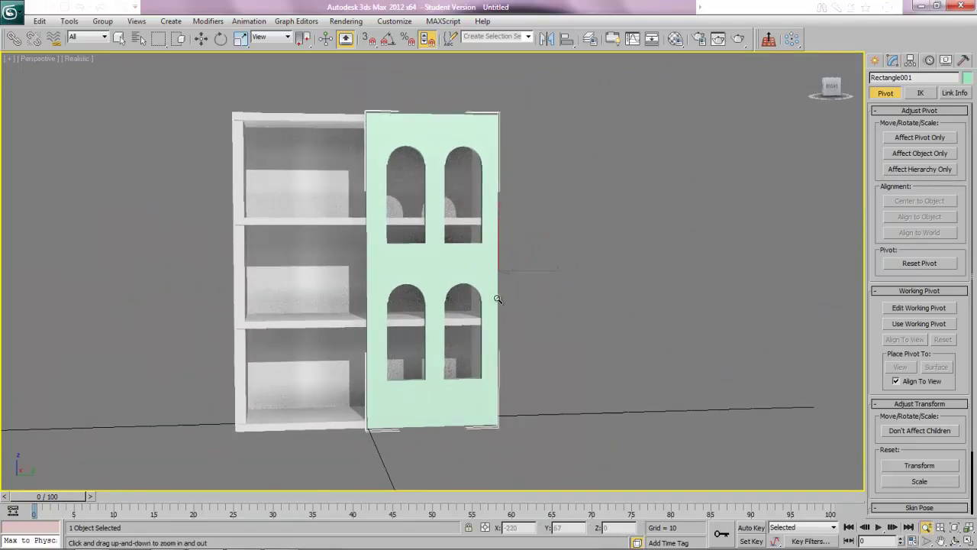
click(200, 39)
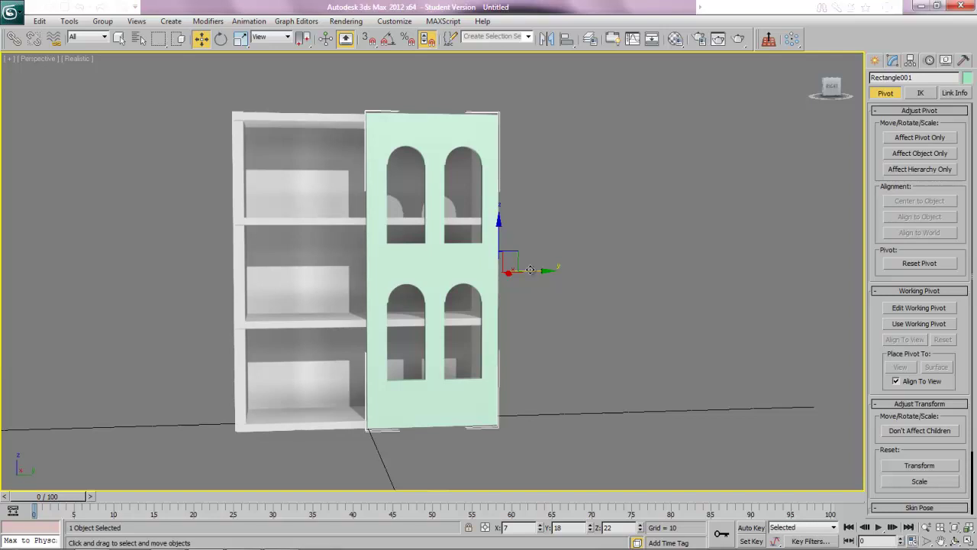
Mirror the door as an Instance across the Y axis with offset -36.
click(546, 39)
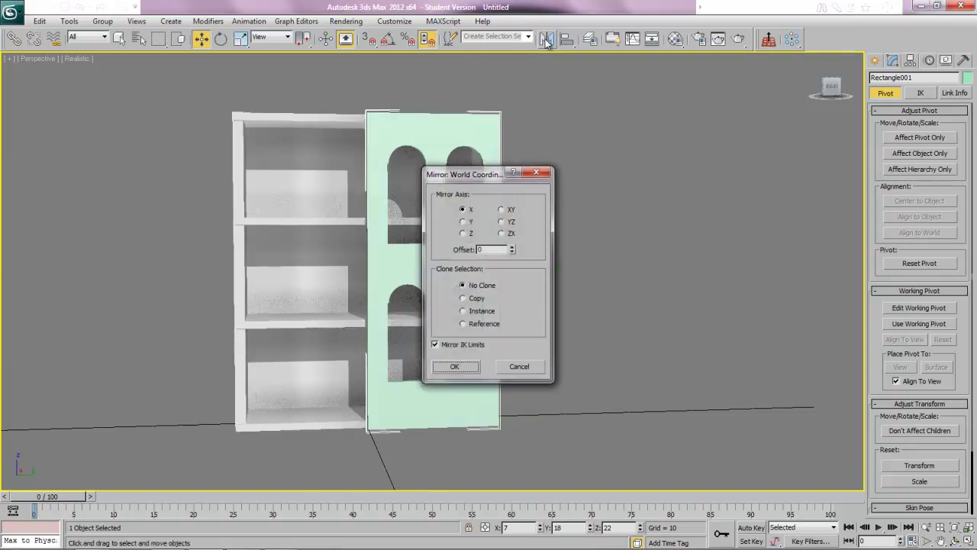
drag(467, 174, 658, 103)
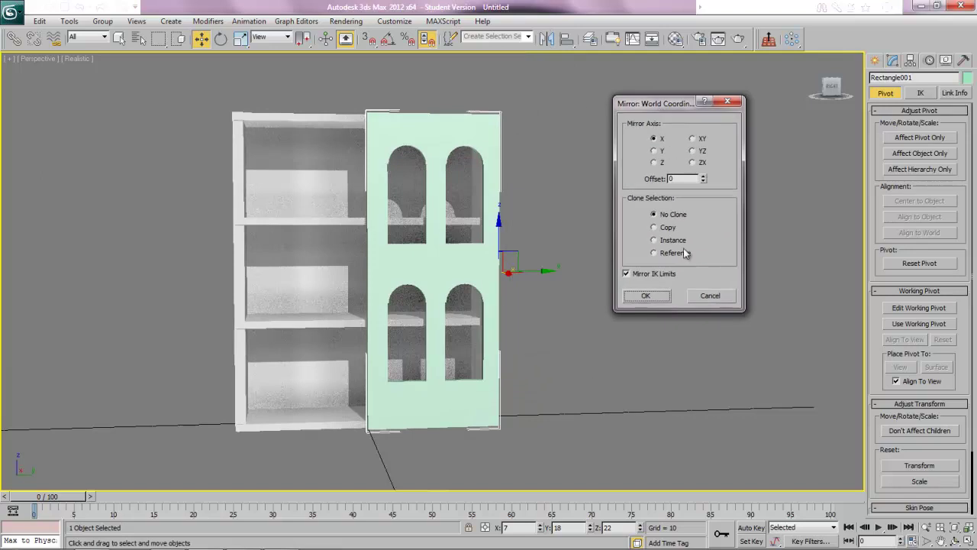
click(653, 241)
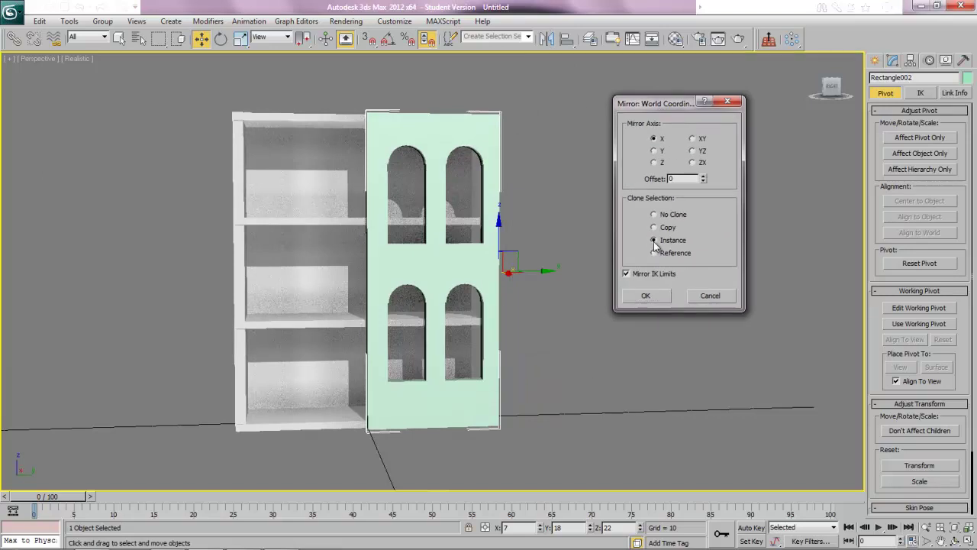
click(654, 152)
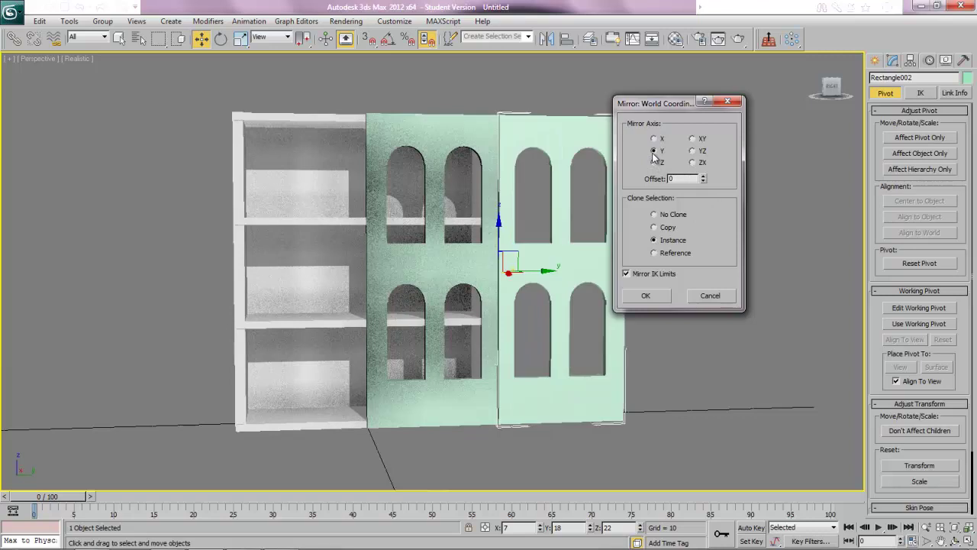
drag(702, 183, 706, 406)
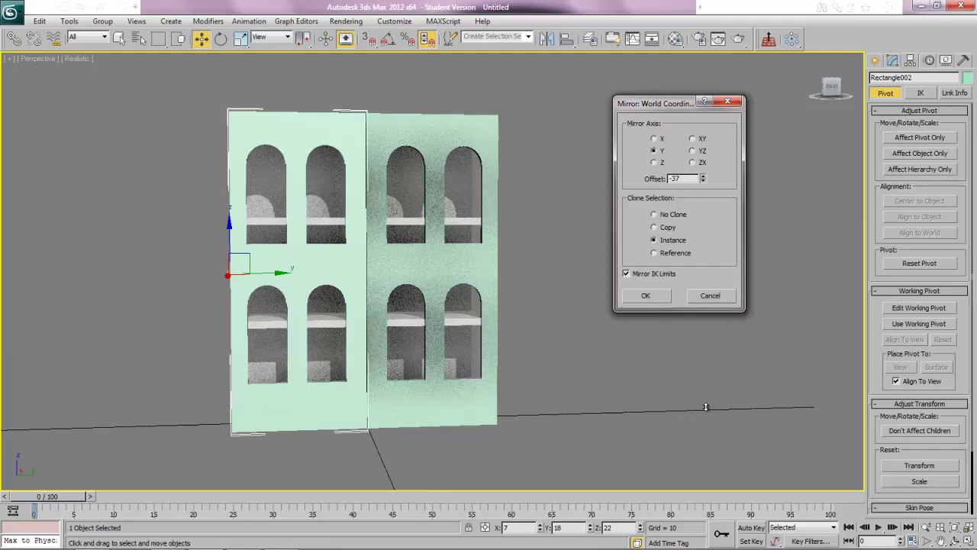
drag(706, 406, 706, 401)
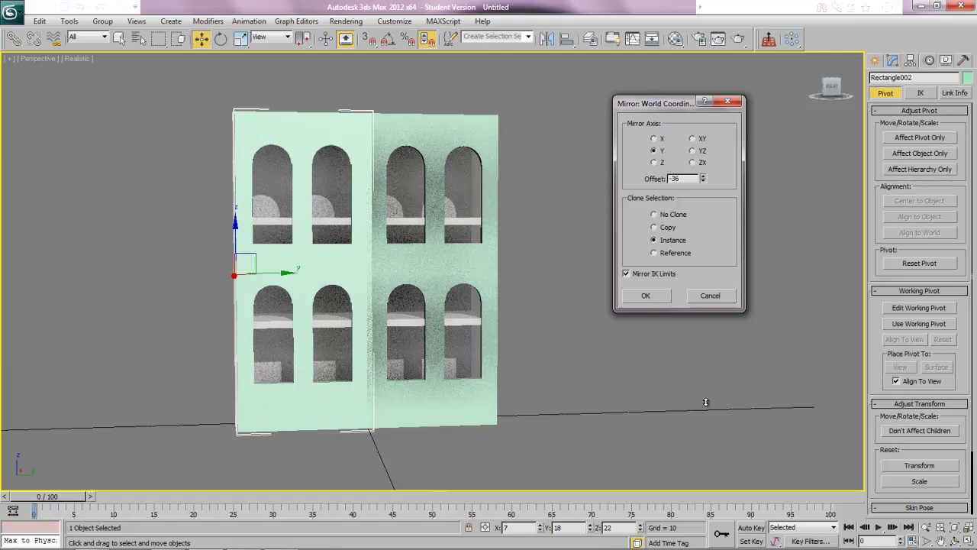
click(646, 297)
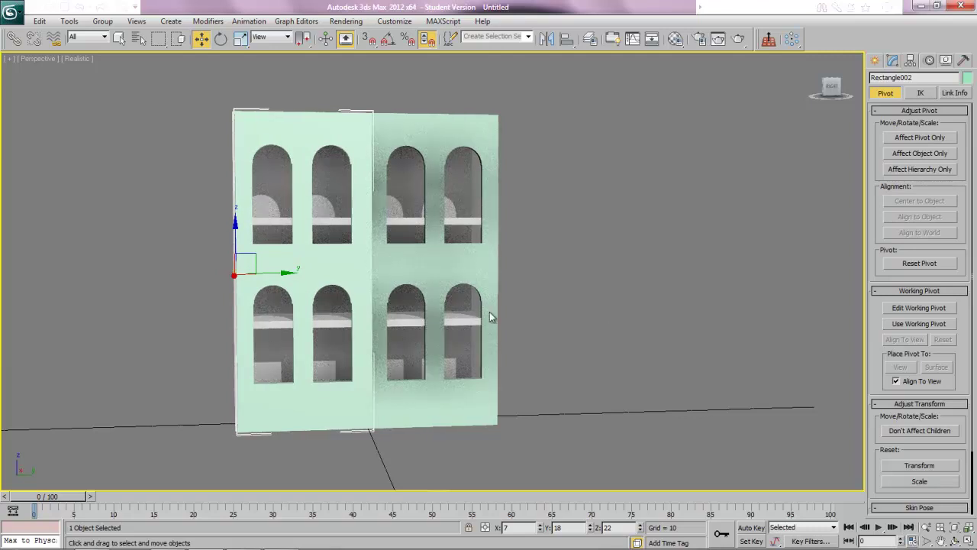
click(221, 38)
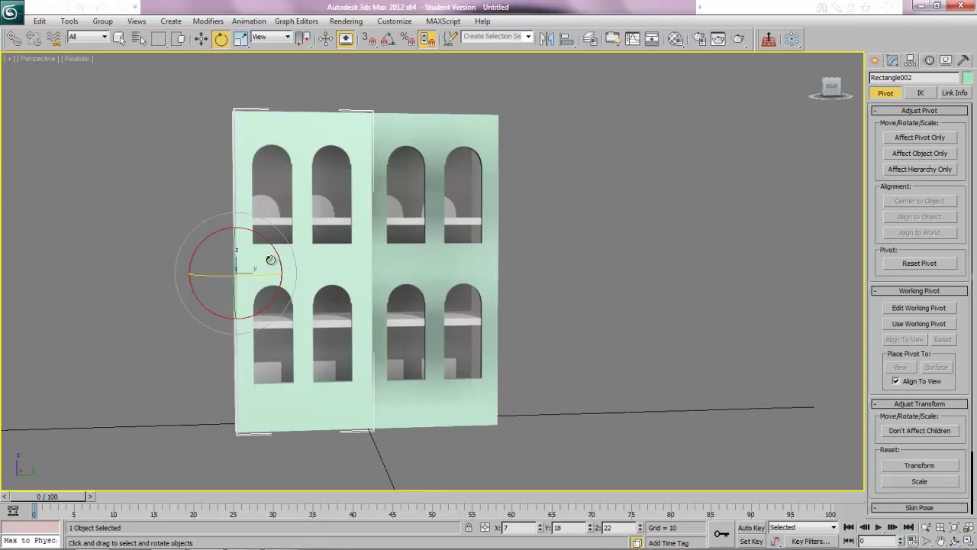
drag(261, 271, 243, 297)
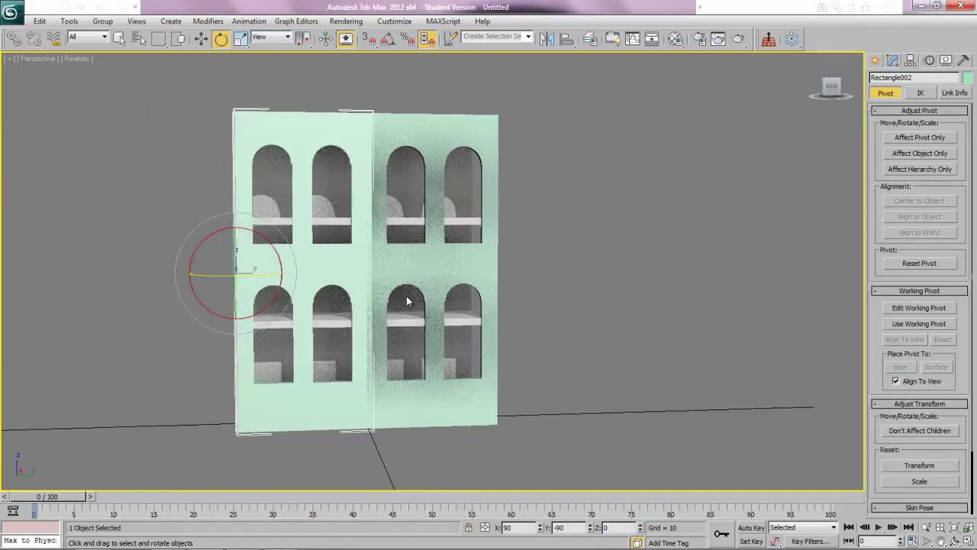
click(429, 270)
drag(489, 275, 511, 290)
click(713, 349)
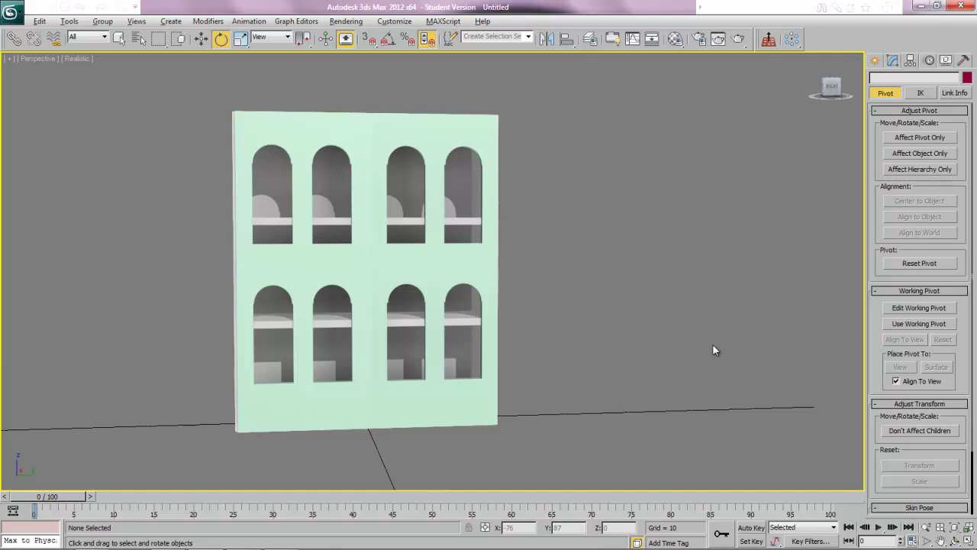
Make the Front view active and maximize it.
key(alt+w)
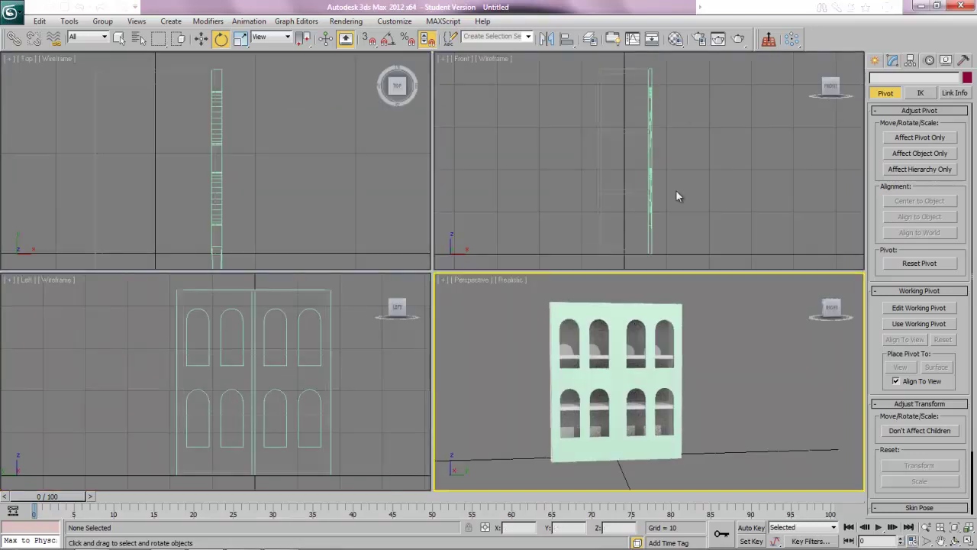
click(504, 90)
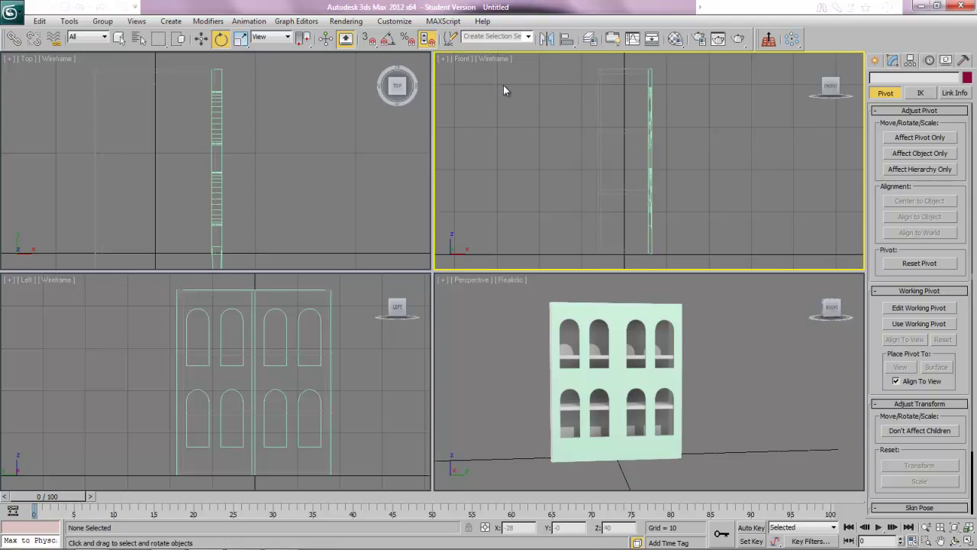
key(alt+w)
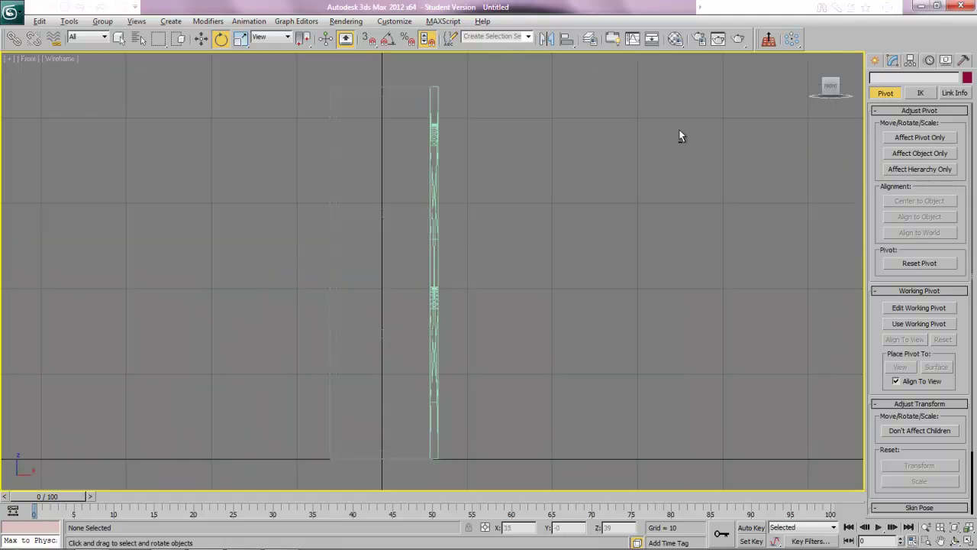
Draw a closed Line doorknob profile, Line001, beside the right door's edge.
click(875, 60)
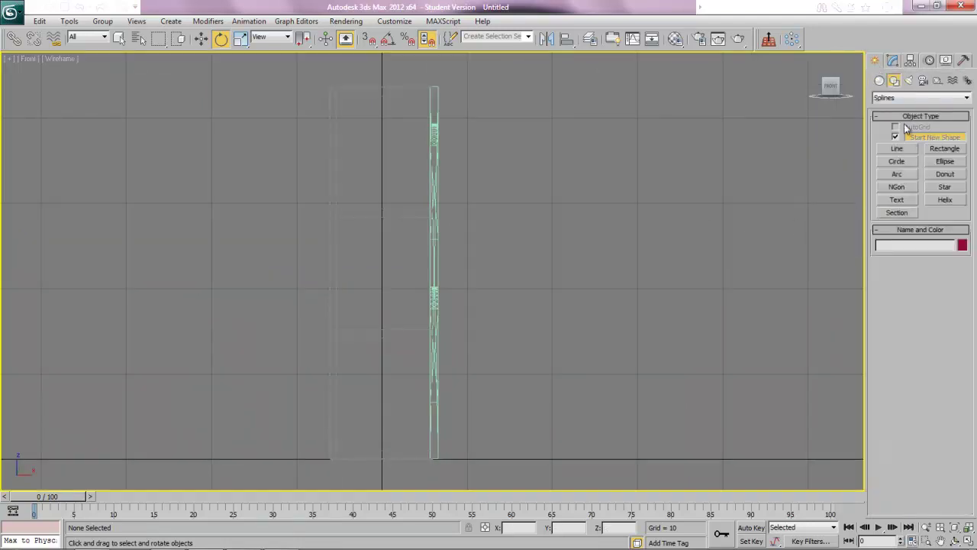
click(898, 150)
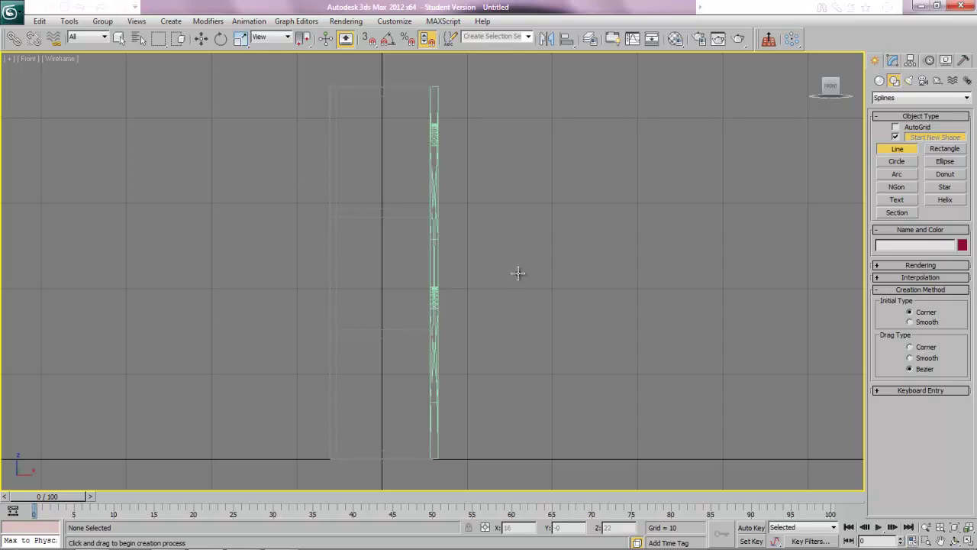
click(467, 287)
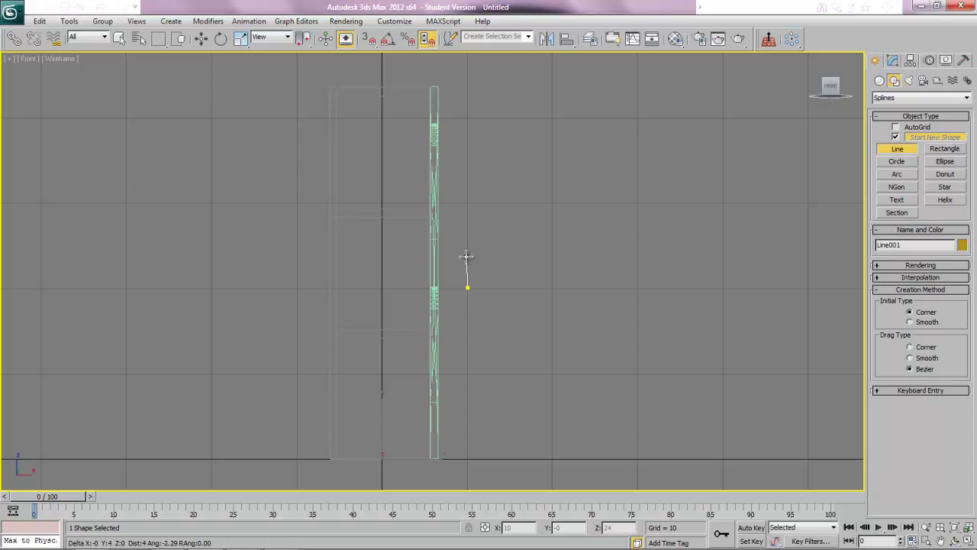
click(467, 203)
click(482, 219)
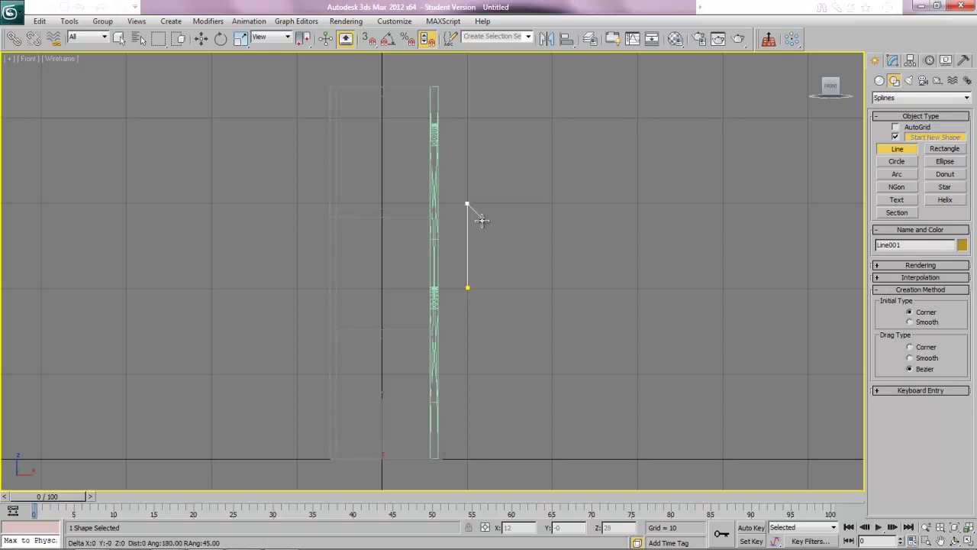
click(482, 265)
click(532, 267)
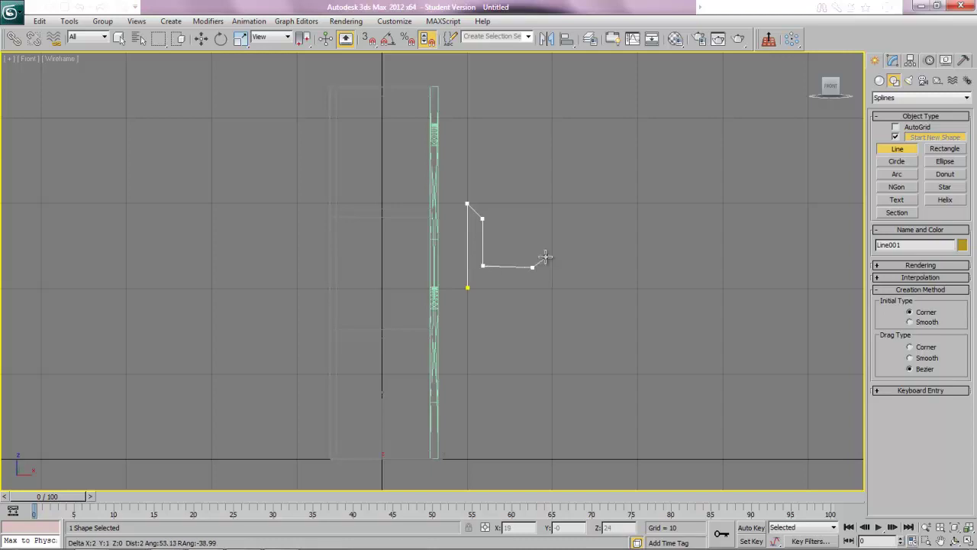
click(564, 231)
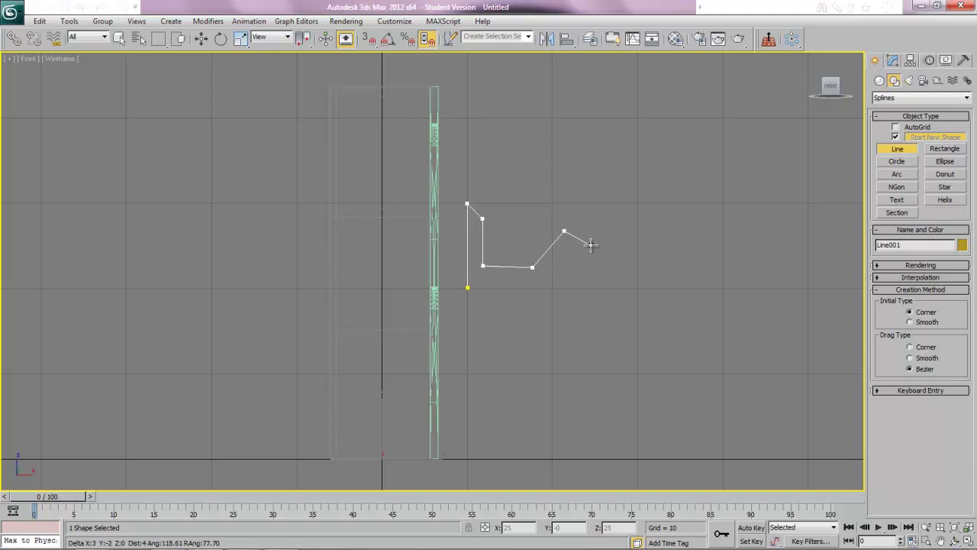
click(599, 248)
click(614, 287)
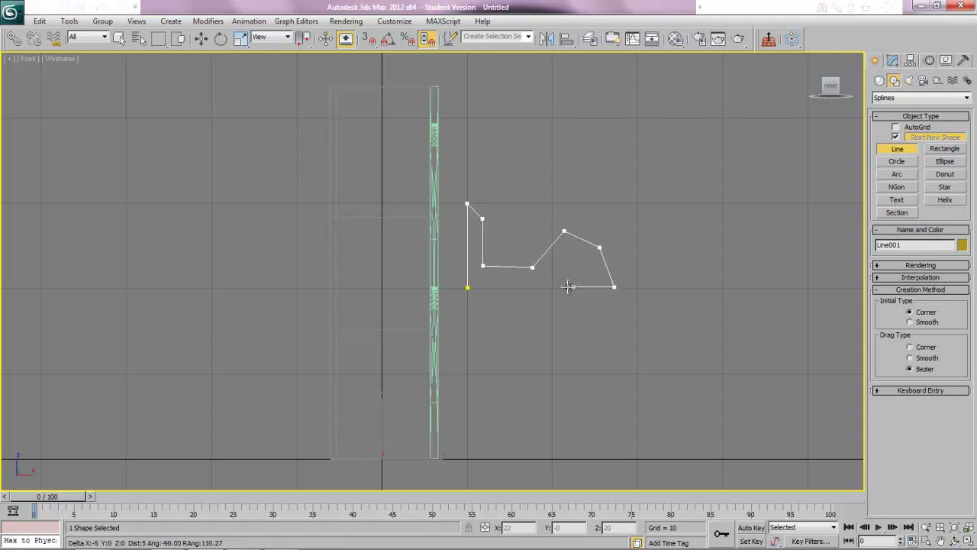
click(468, 287)
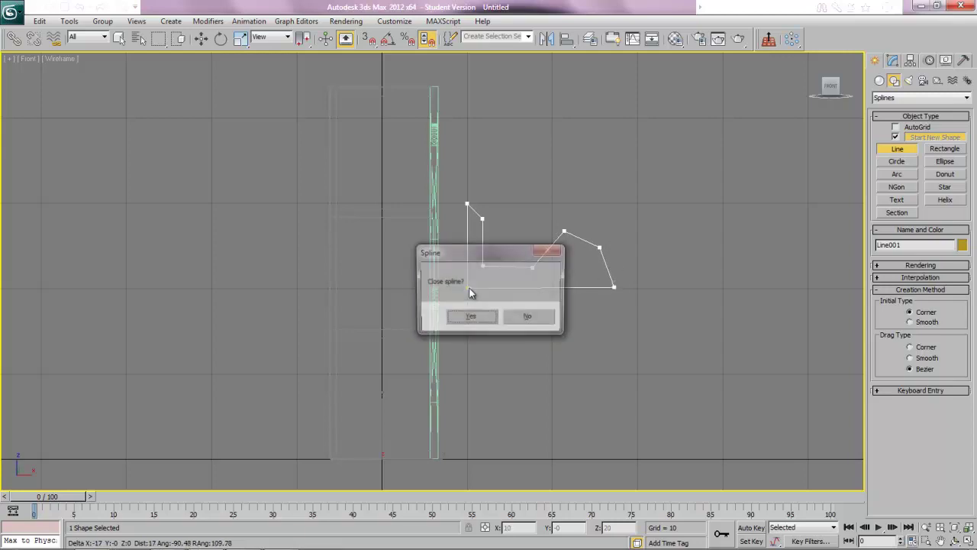
click(468, 316)
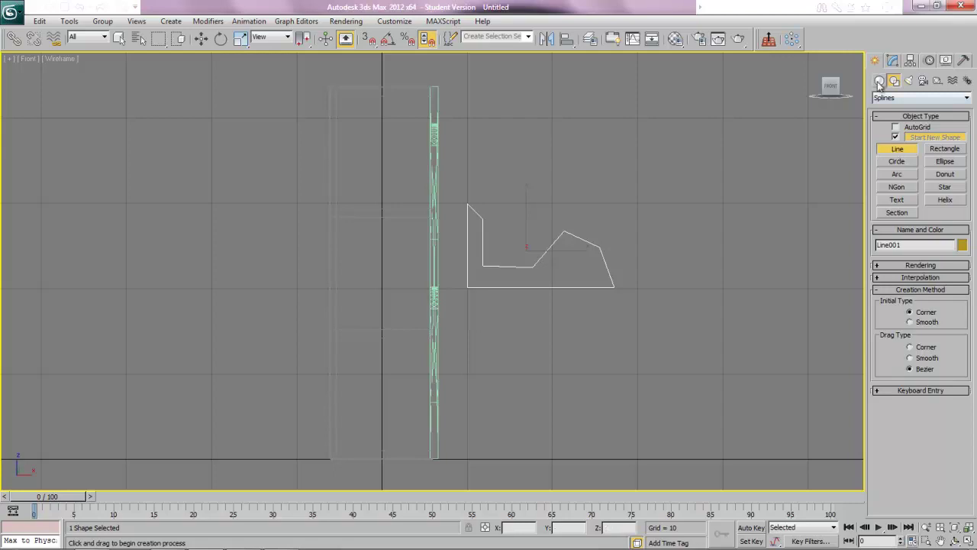
Add a Lathe modifier to Line001 with Direction X and Align Max.
click(892, 61)
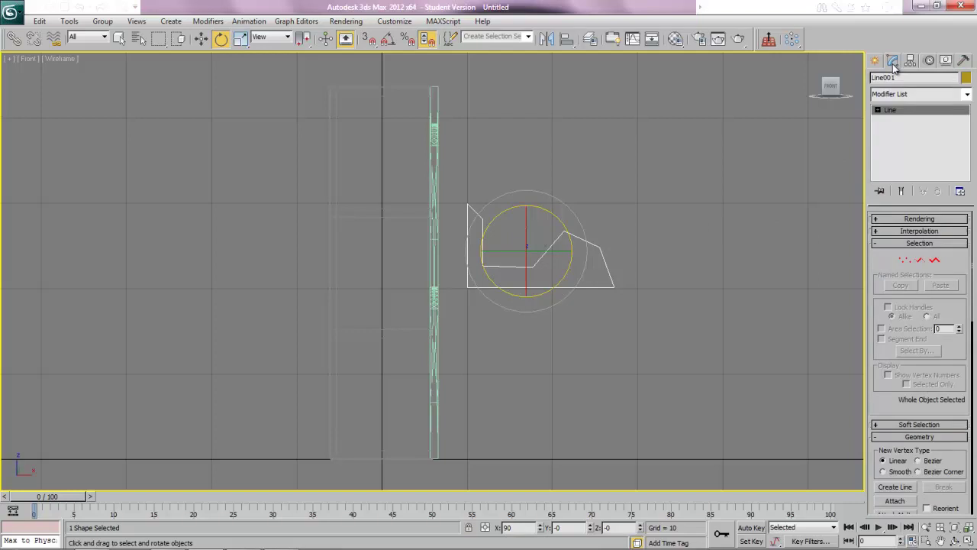
click(966, 94)
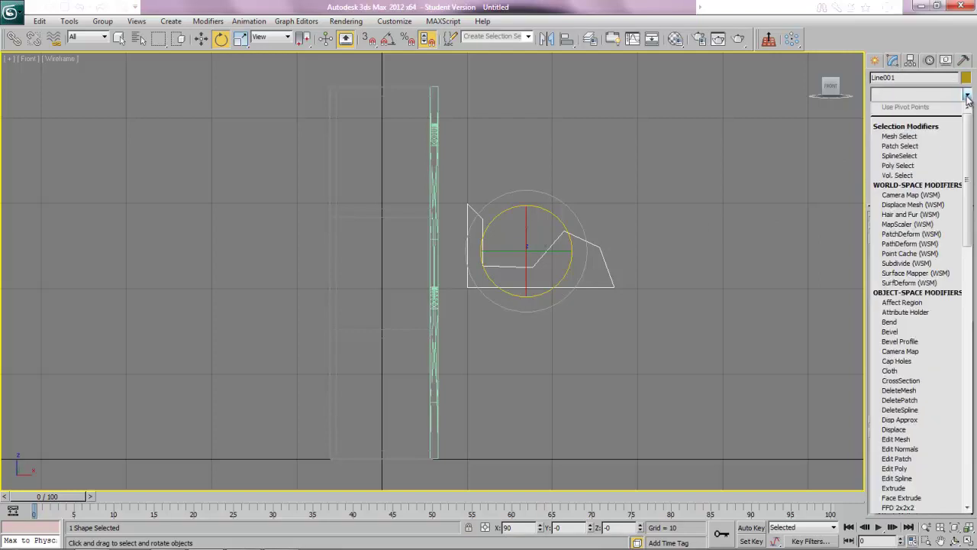
scroll(917, 439, down, 3)
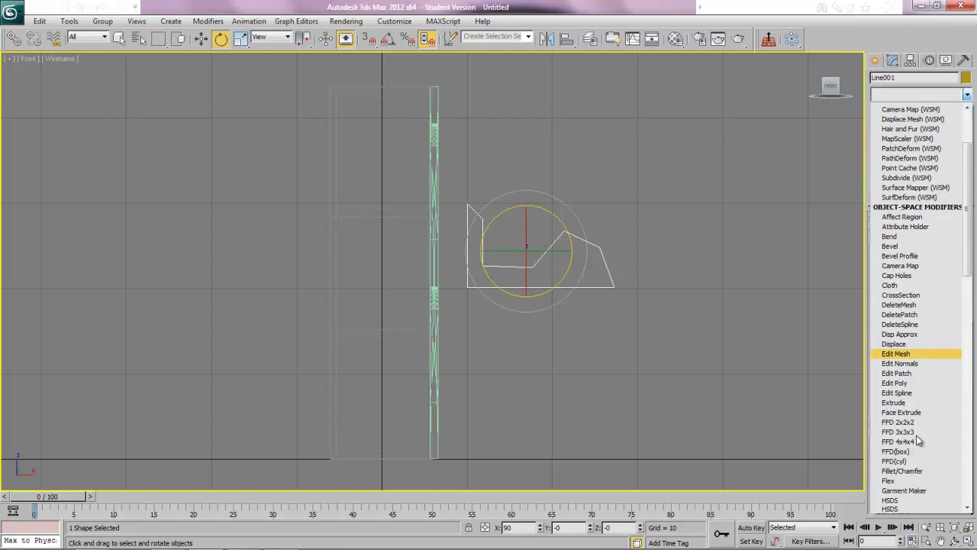
key(l)
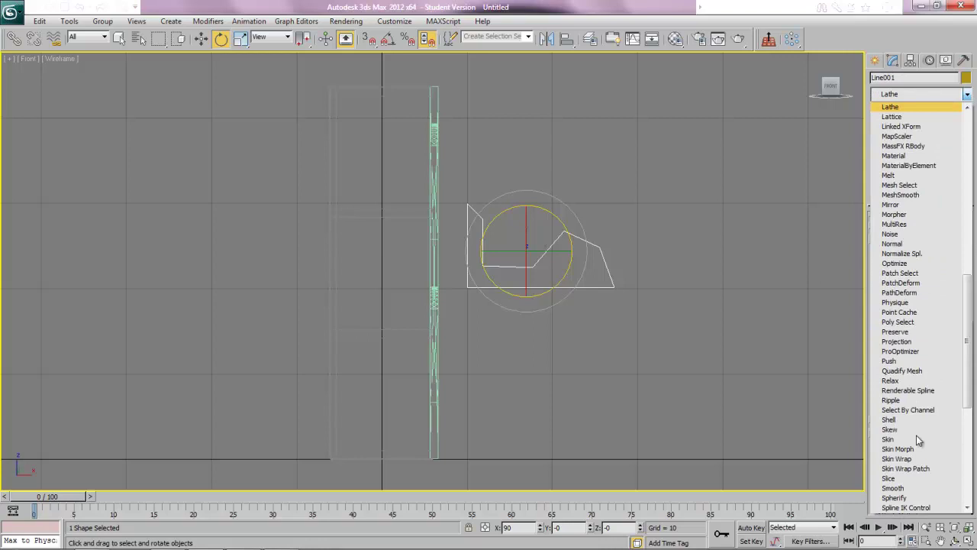
click(891, 108)
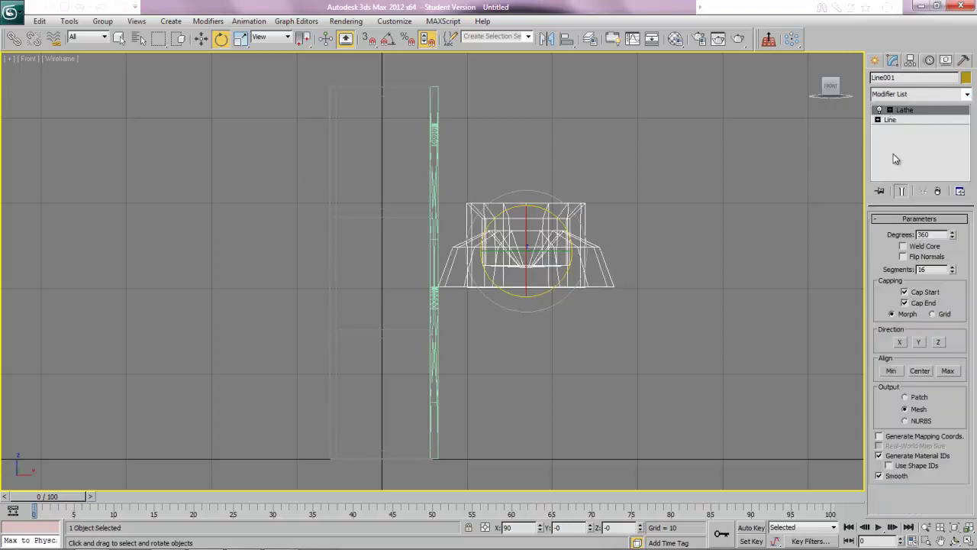
click(937, 343)
click(921, 343)
click(900, 343)
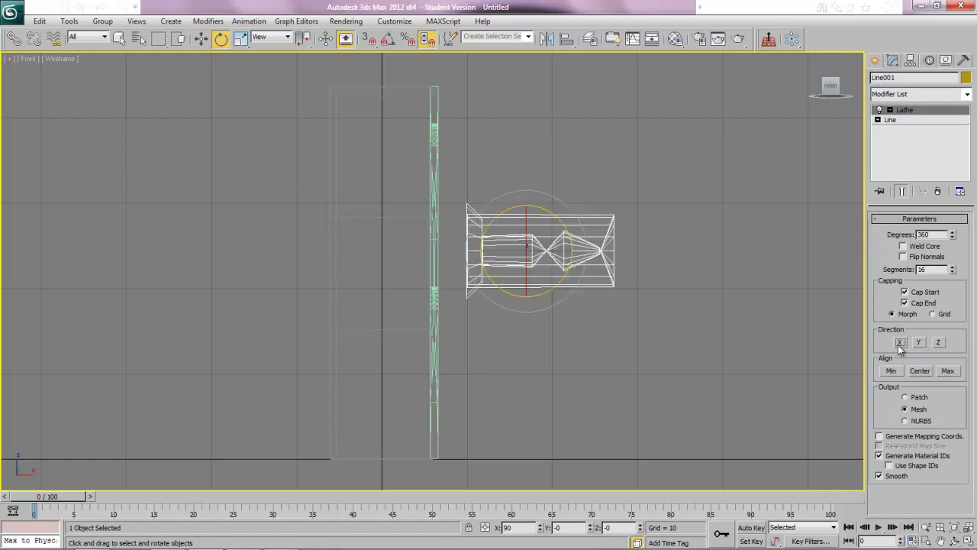
click(946, 371)
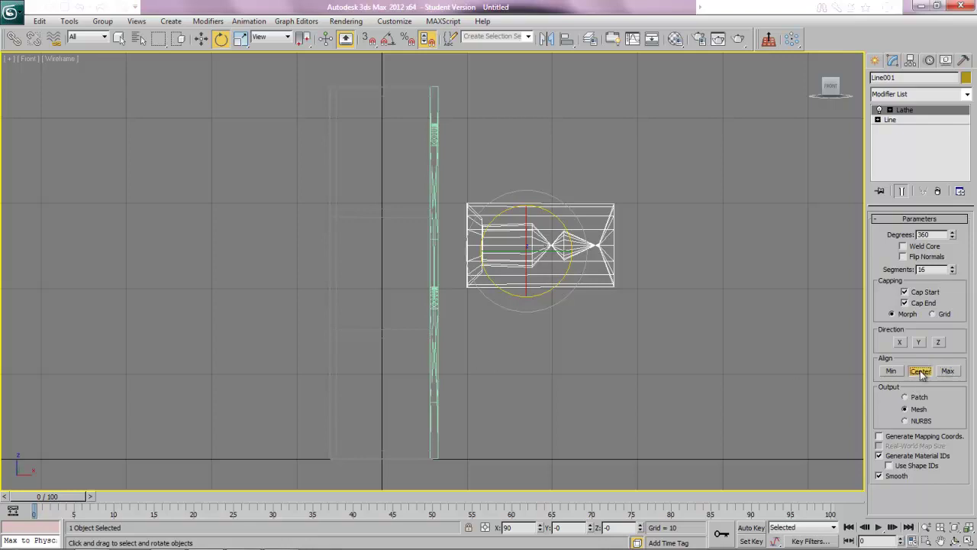
Move the Lathe's Axis sub-object down to form the round knob.
click(890, 110)
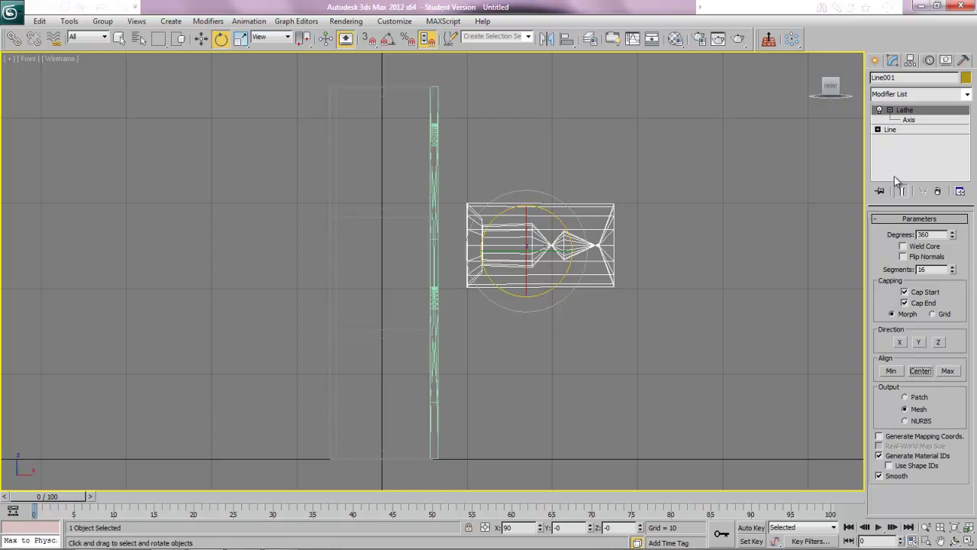
click(909, 121)
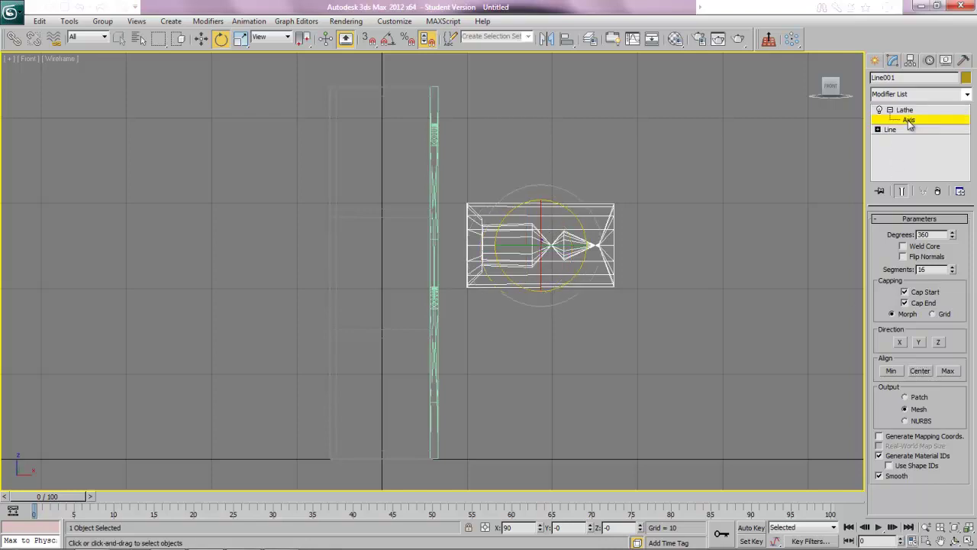
click(201, 38)
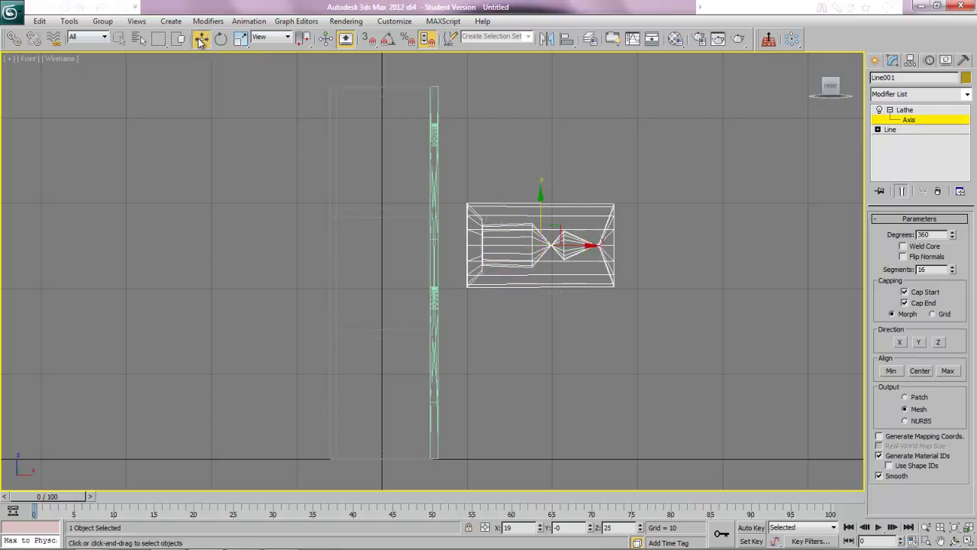
drag(542, 215, 541, 254)
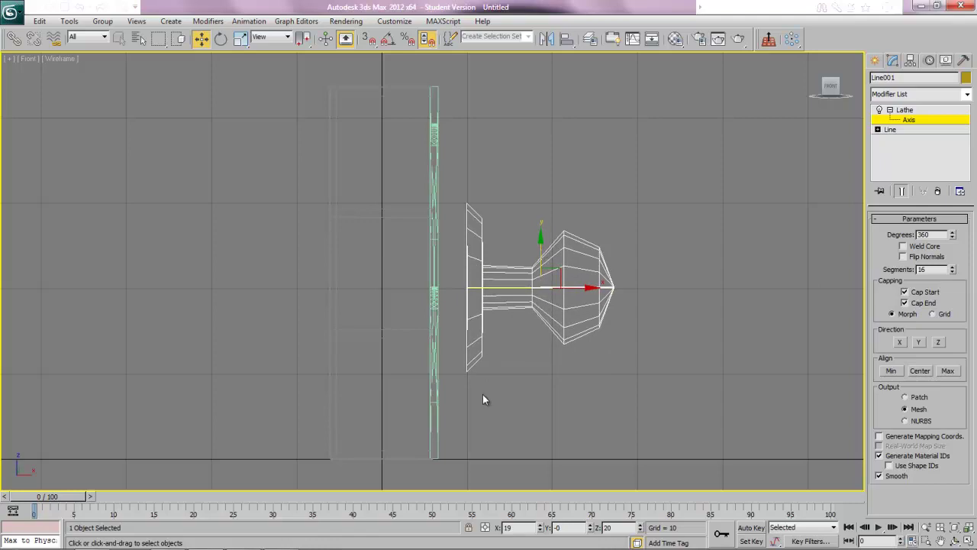
Exit the axis sub-object and scale the doorknob down to about 22%.
click(907, 122)
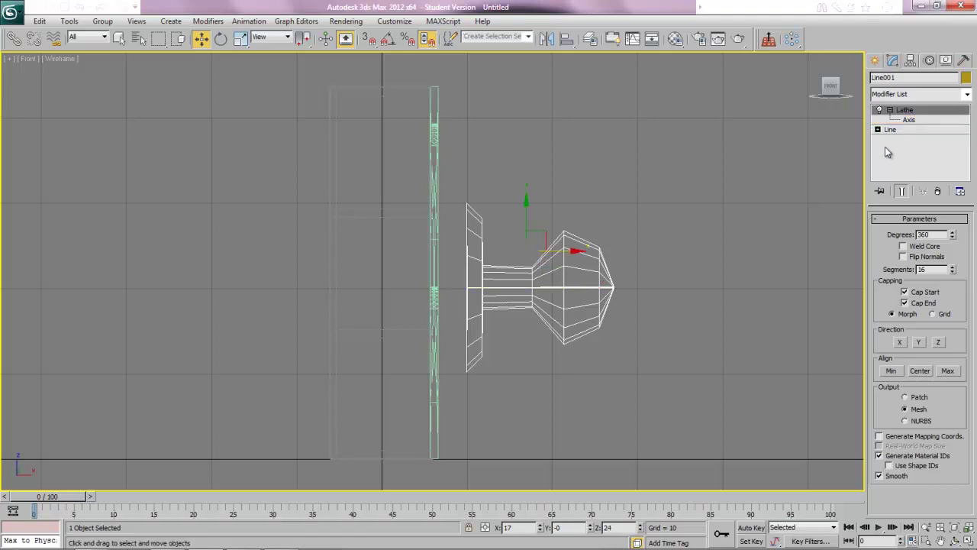
click(241, 38)
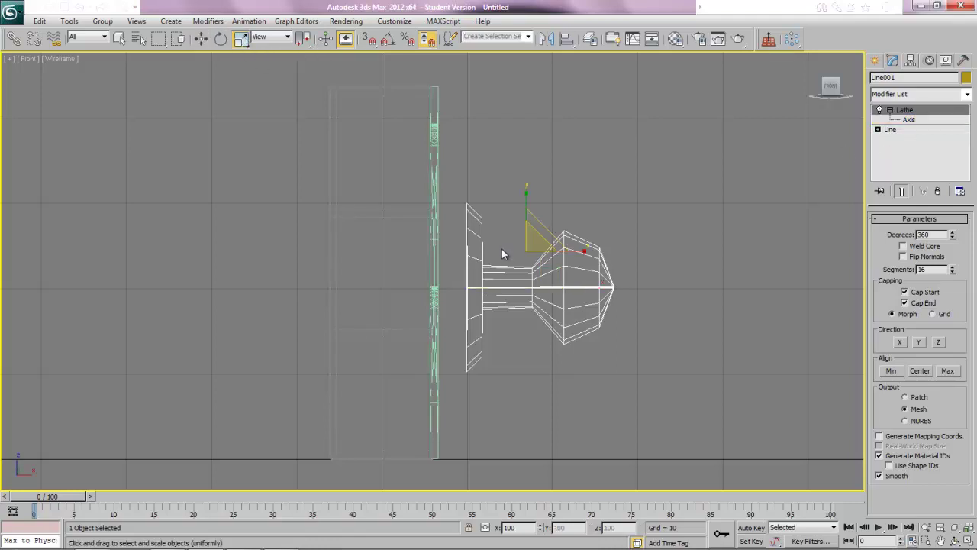
drag(532, 226, 404, 430)
key(=)
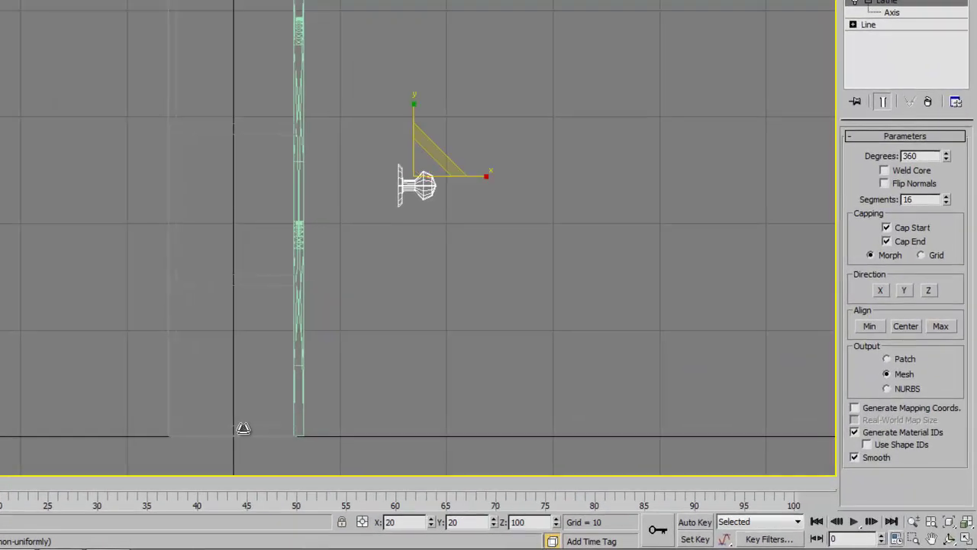
Slide the knob left against the door, shrink it to 78%, ending at X 8, Y 0, Z 24.
key(w)
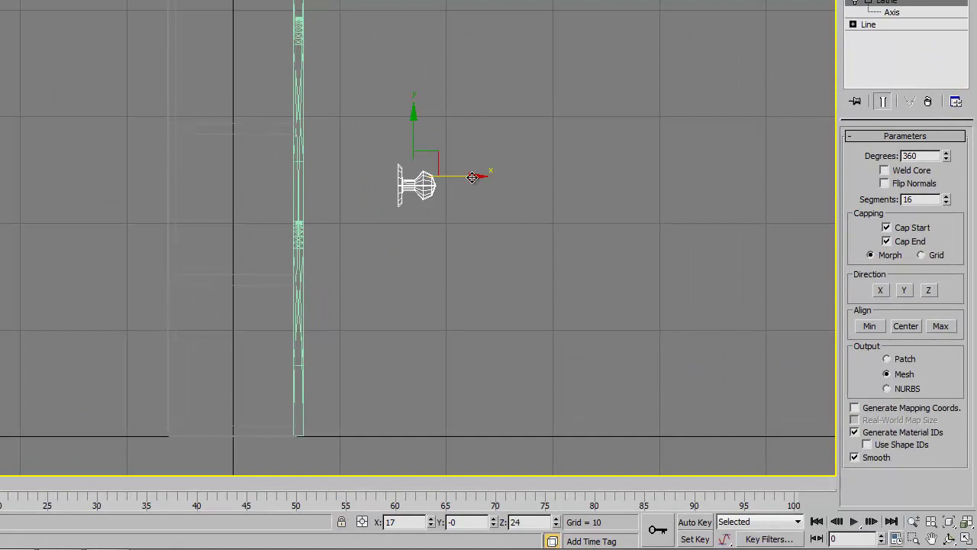
drag(462, 177, 369, 177)
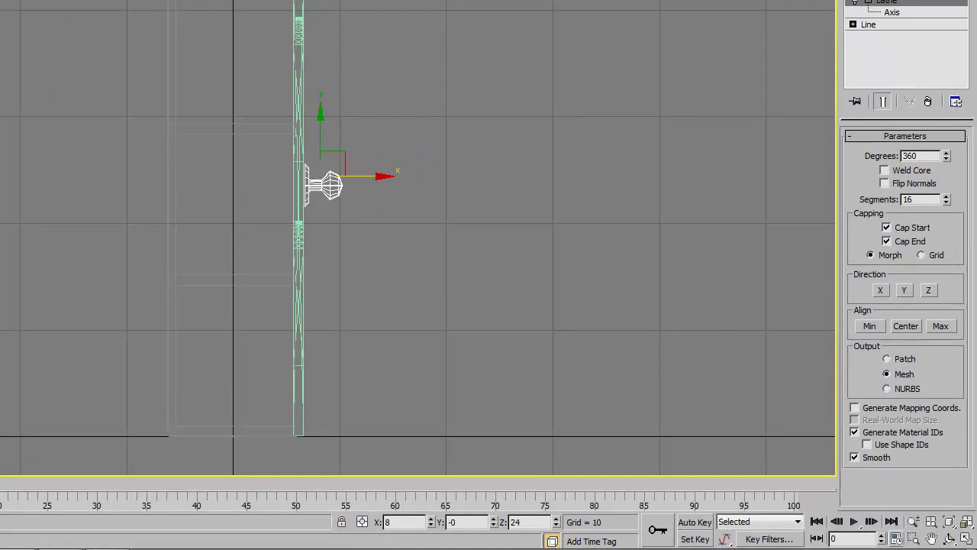
key(r)
drag(327, 164, 315, 188)
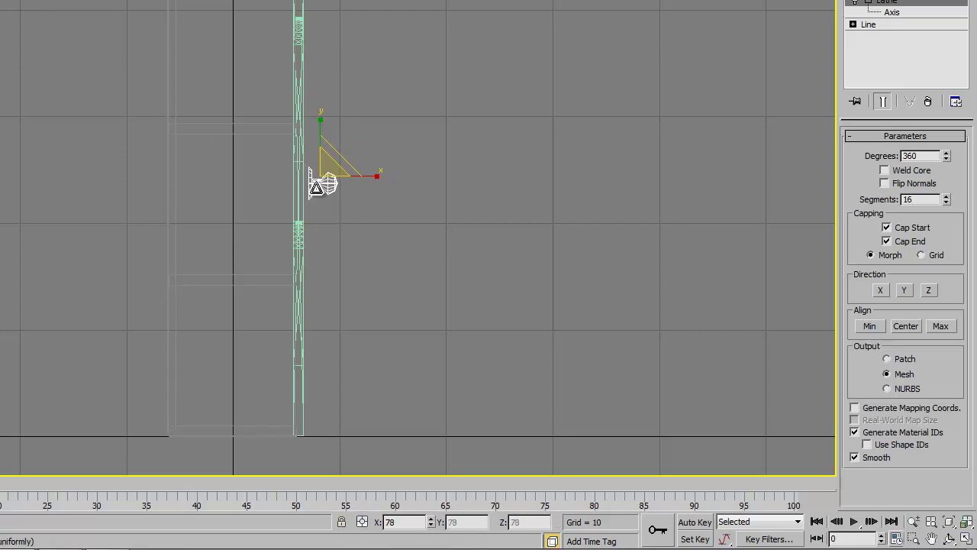
key(w)
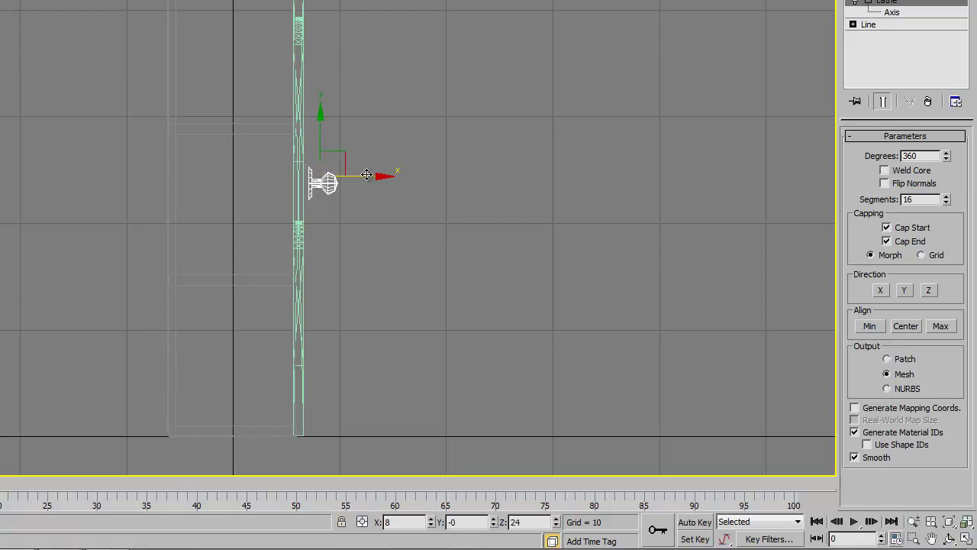
drag(367, 174, 362, 175)
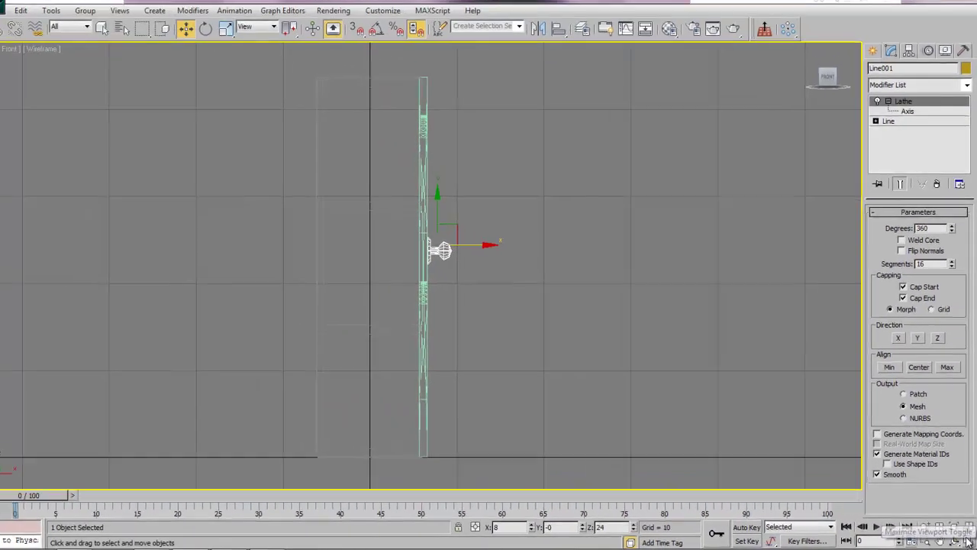
Widen Line001's lathe profile along X into a large bulb, redoing the move so it sits at X 17, Y 0, Z 24.
click(966, 540)
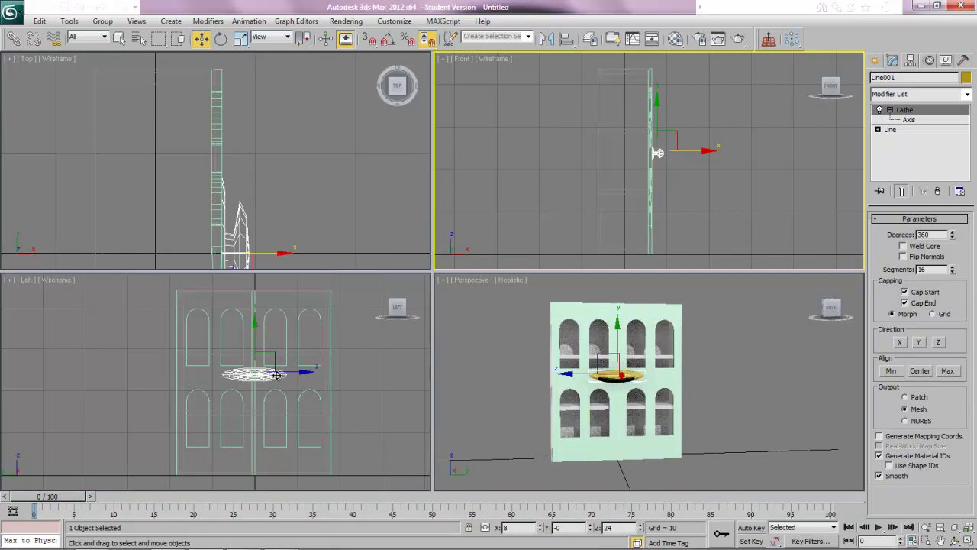
drag(276, 375, 276, 374)
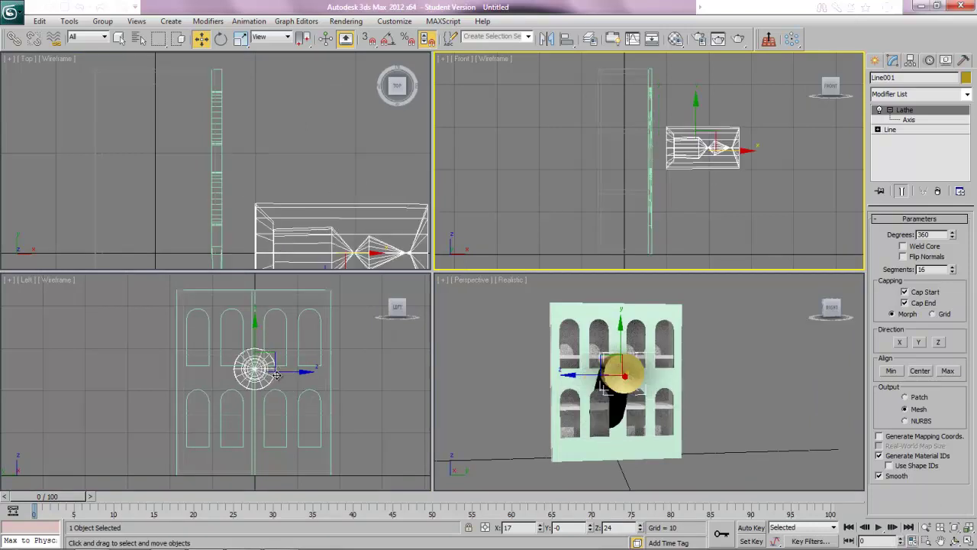
click(37, 23)
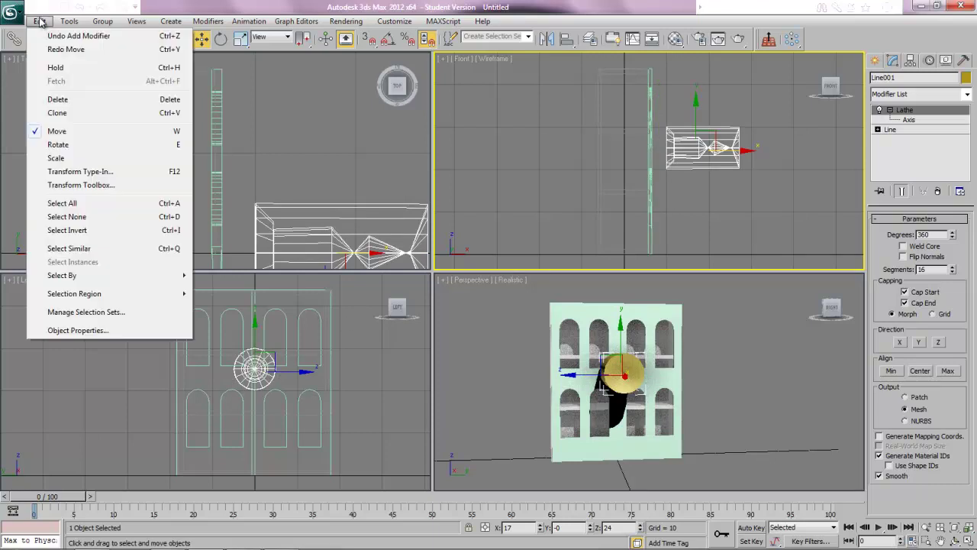
click(51, 49)
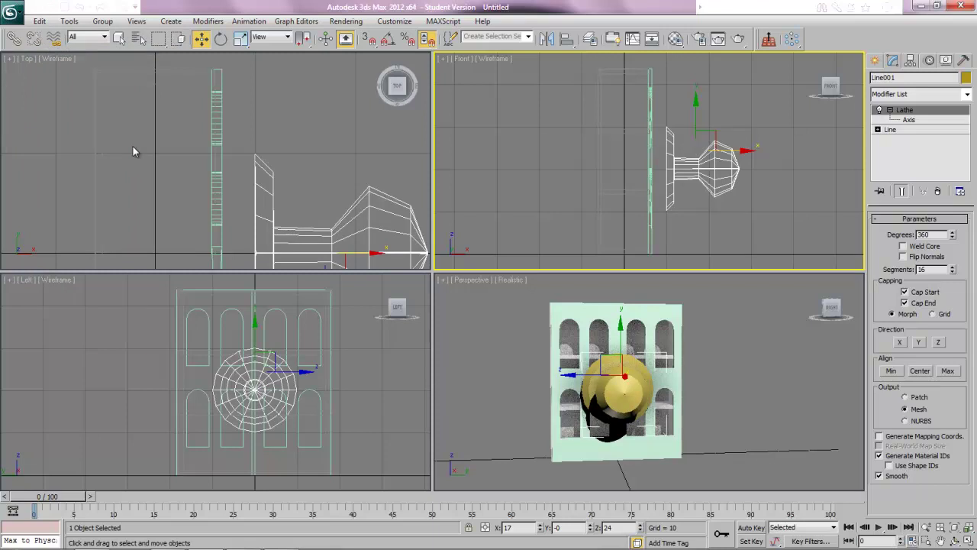
click(240, 40)
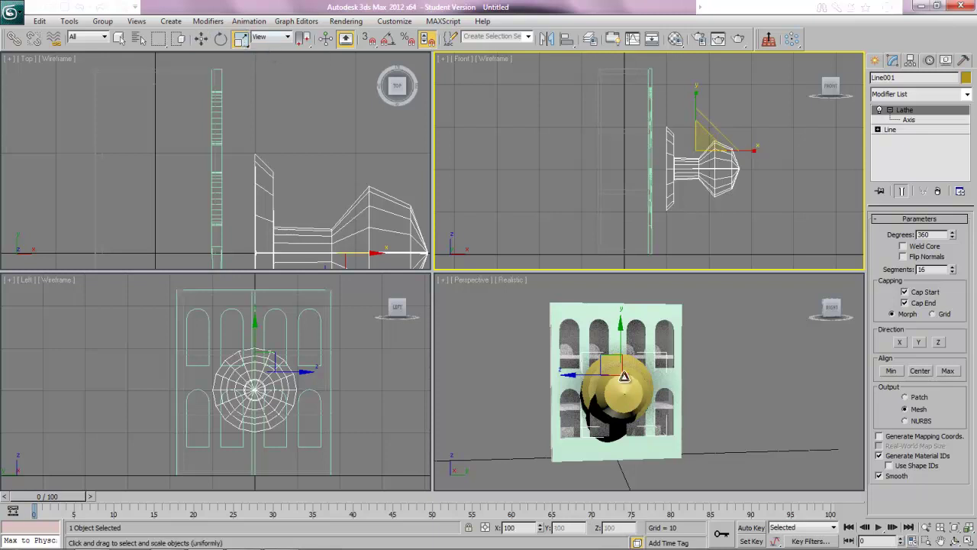
click(624, 374)
Uniformly scale the doorknob down to about 21% of its size.
right_click(614, 400)
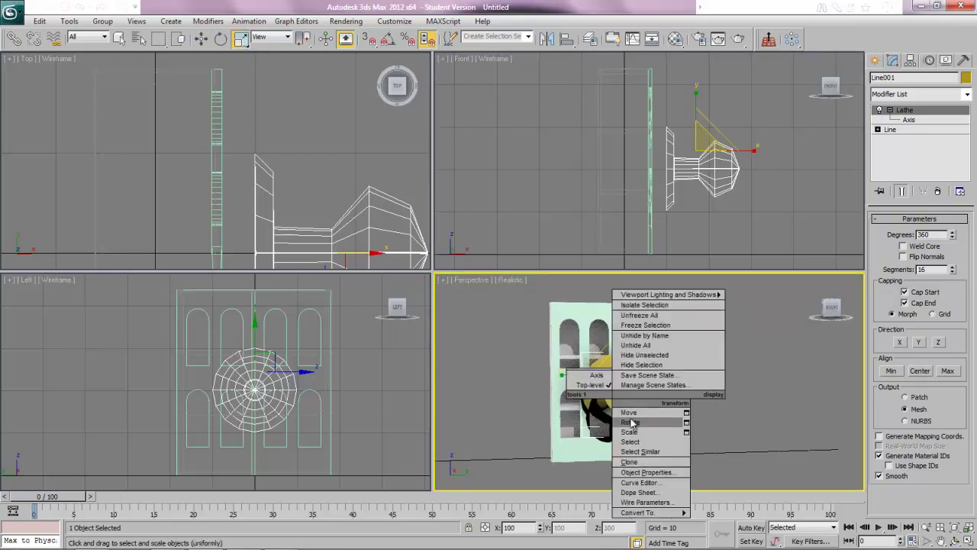
click(631, 433)
drag(620, 374, 542, 199)
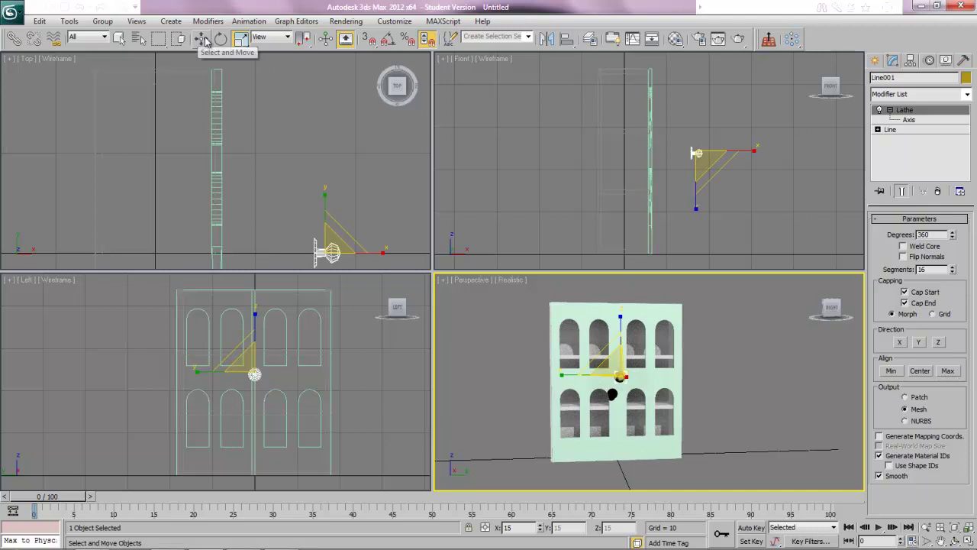
Move the doorknob against the doors' front at X 8, Y -3, Z 23.
click(200, 39)
click(722, 153)
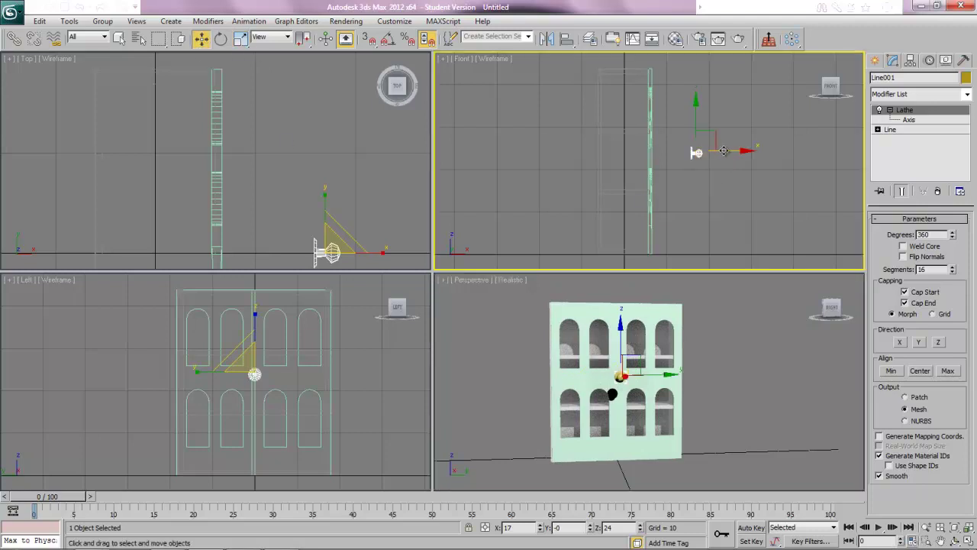
drag(686, 137, 672, 145)
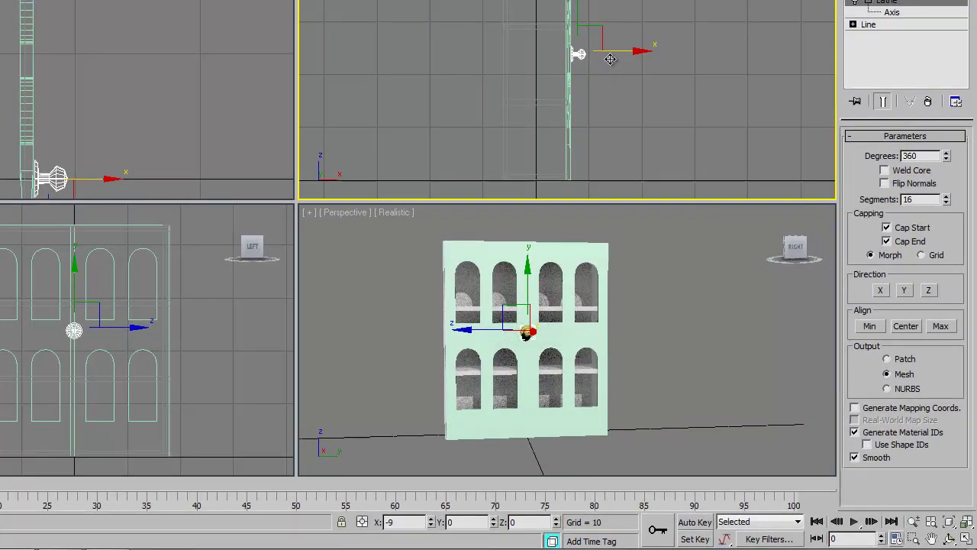
click(500, 333)
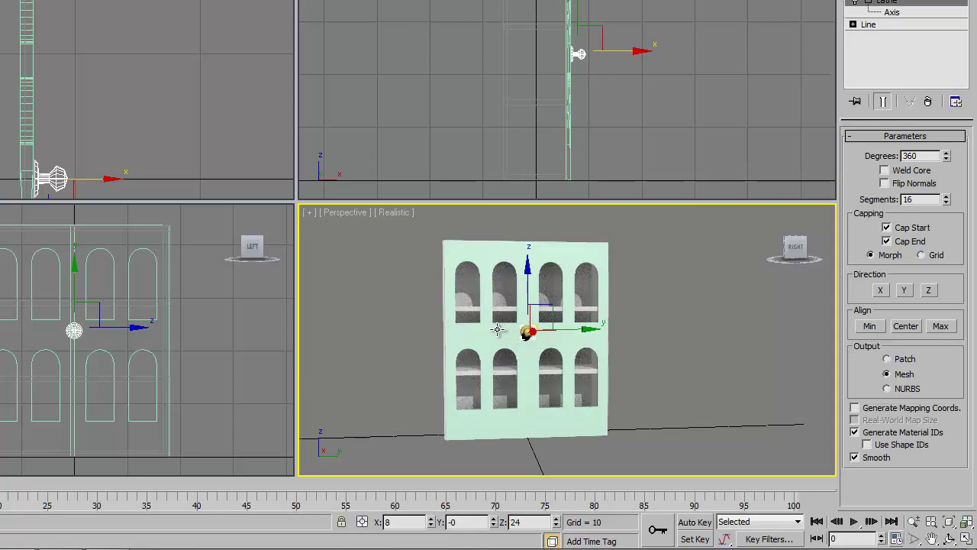
drag(572, 332, 563, 329)
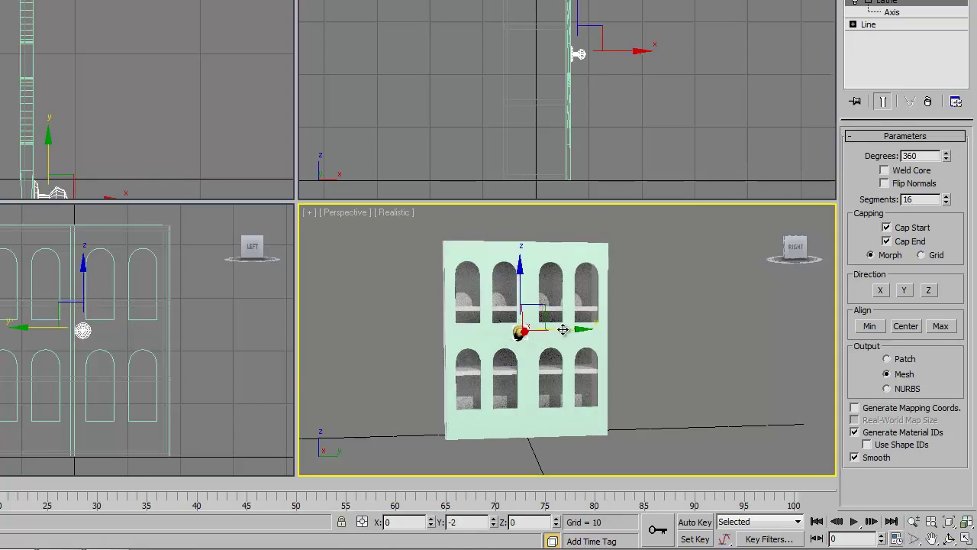
drag(522, 298, 523, 300)
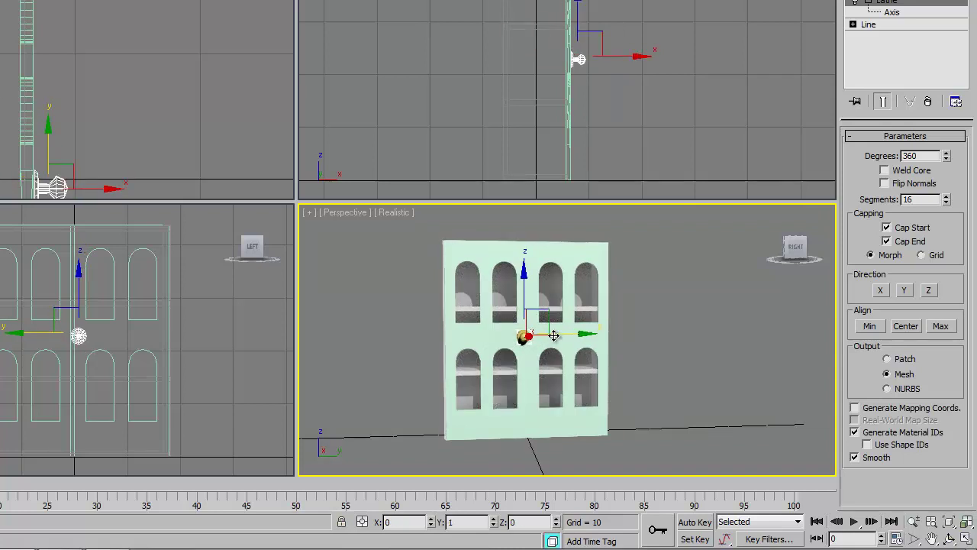
drag(550, 336, 543, 335)
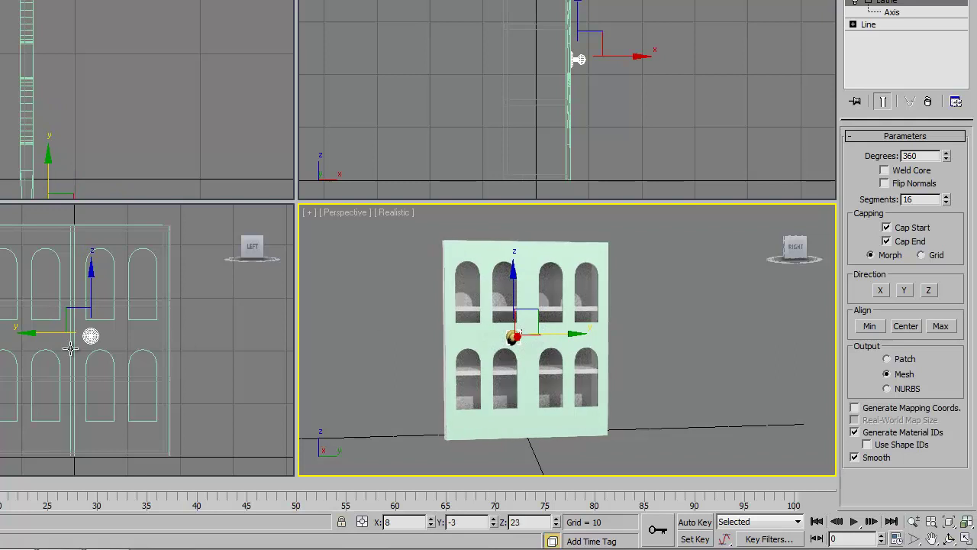
Shift-drag the knob in the Left view to create instance Line002 at X 8, Y 4, Z 23.
right_click(167, 330)
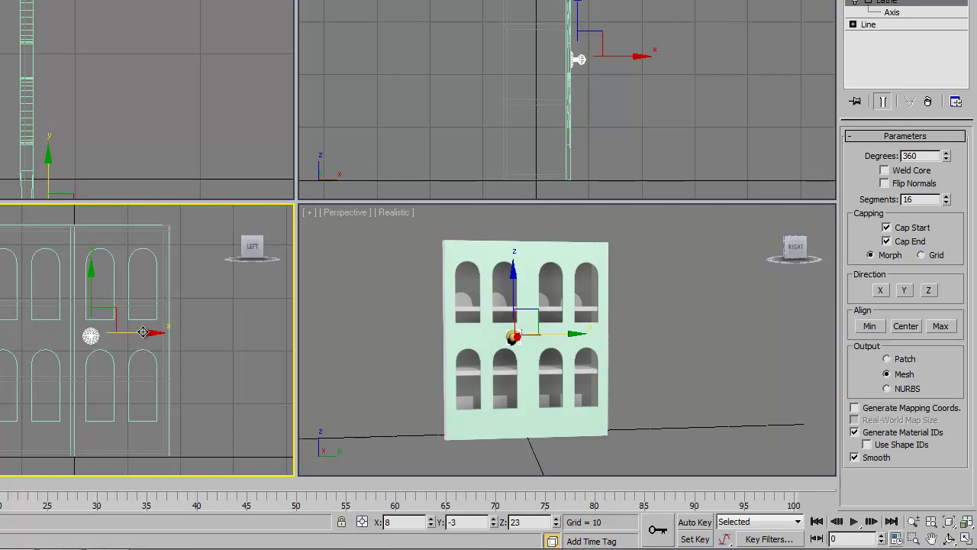
shift+drag(142, 334, 103, 337)
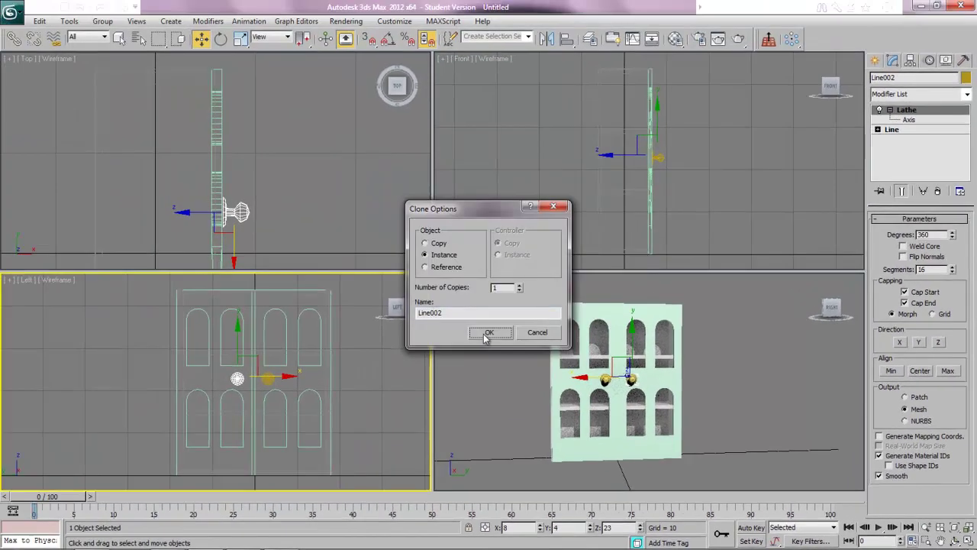
click(480, 325)
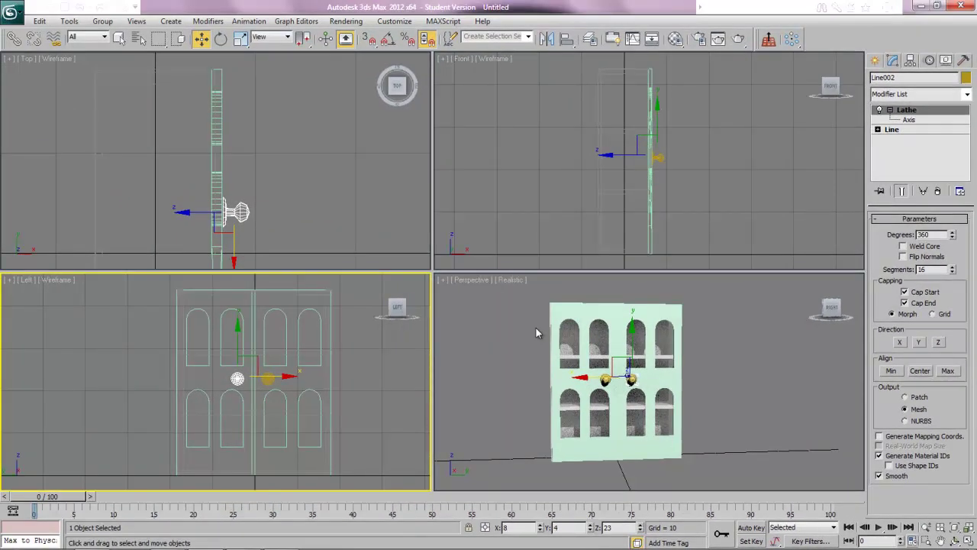
click(279, 306)
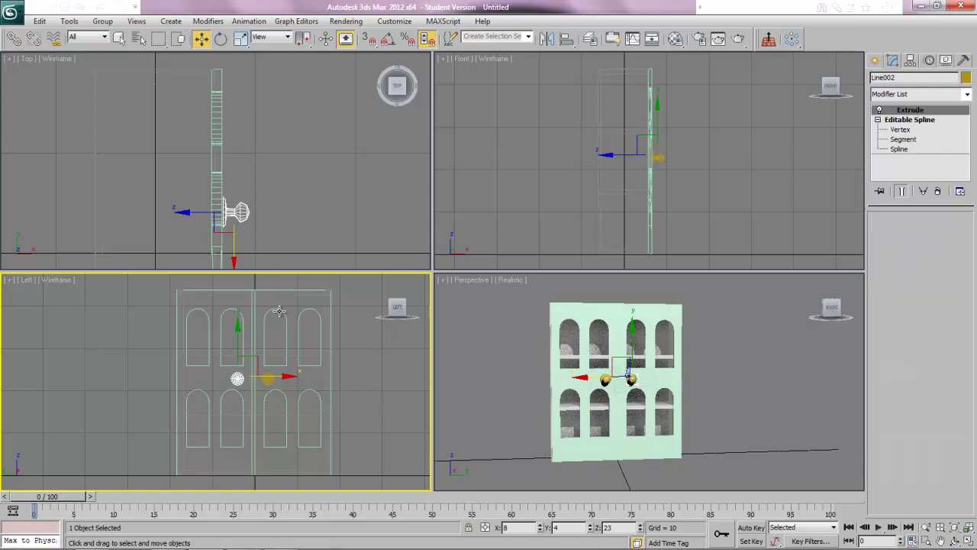
click(220, 39)
drag(305, 384, 304, 406)
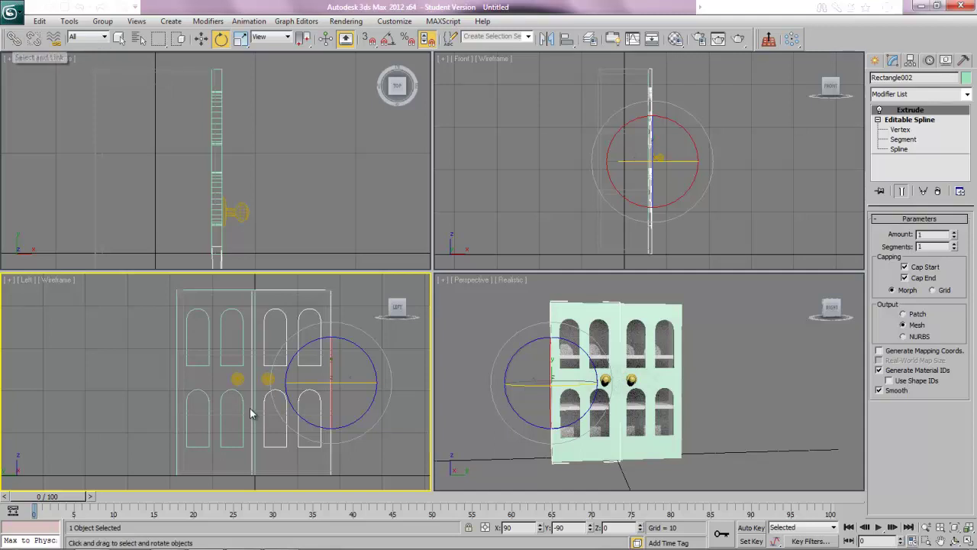
click(237, 379)
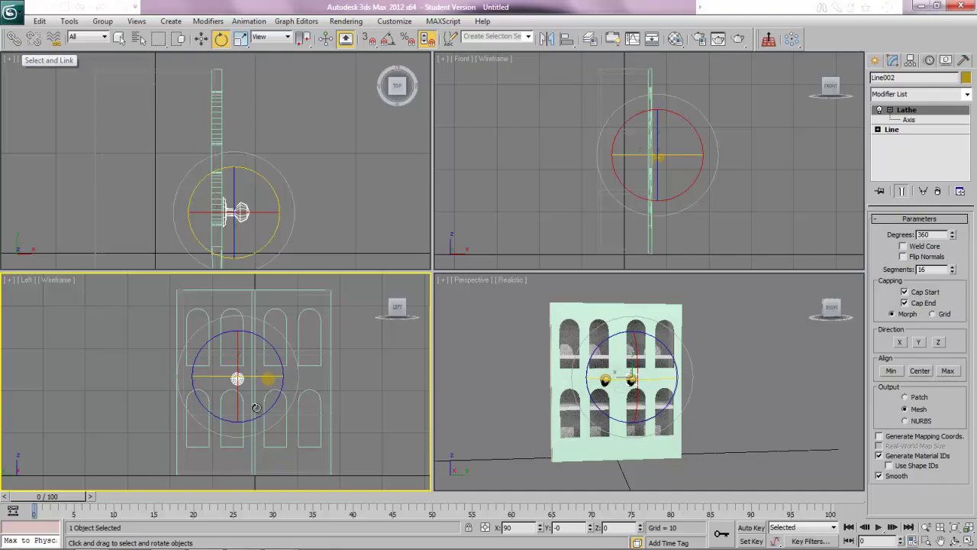
Link Line002 and Line001 as children of their respective door panels.
click(13, 38)
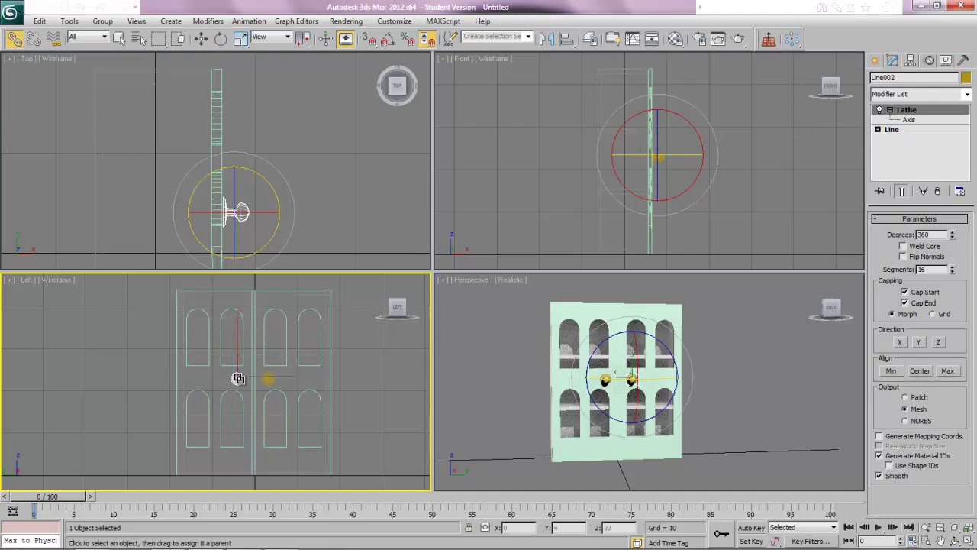
drag(238, 378, 202, 366)
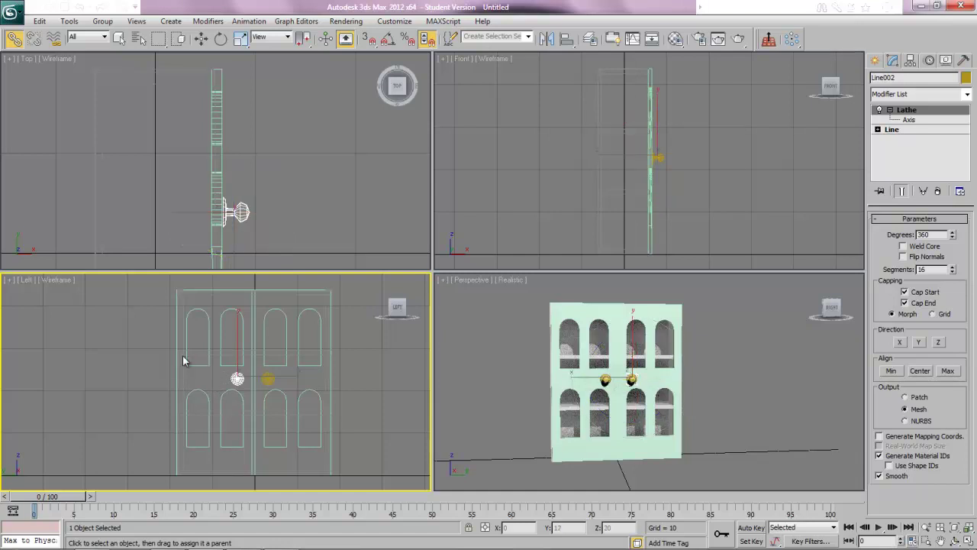
click(268, 379)
drag(263, 384, 299, 368)
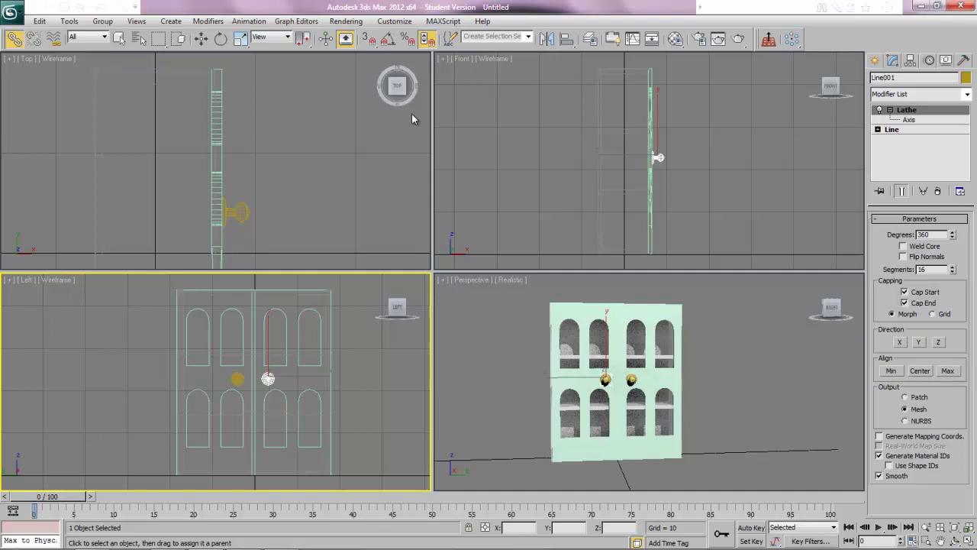
click(220, 39)
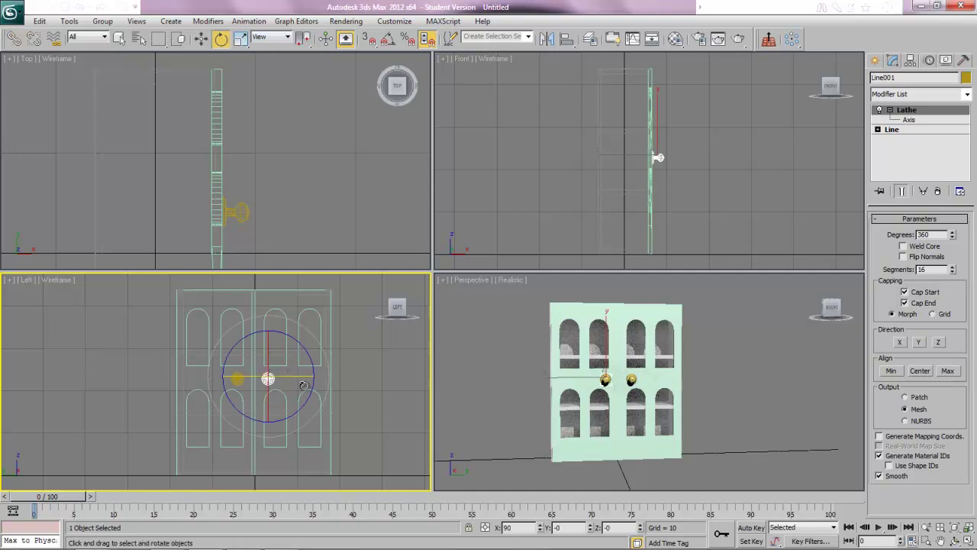
click(313, 362)
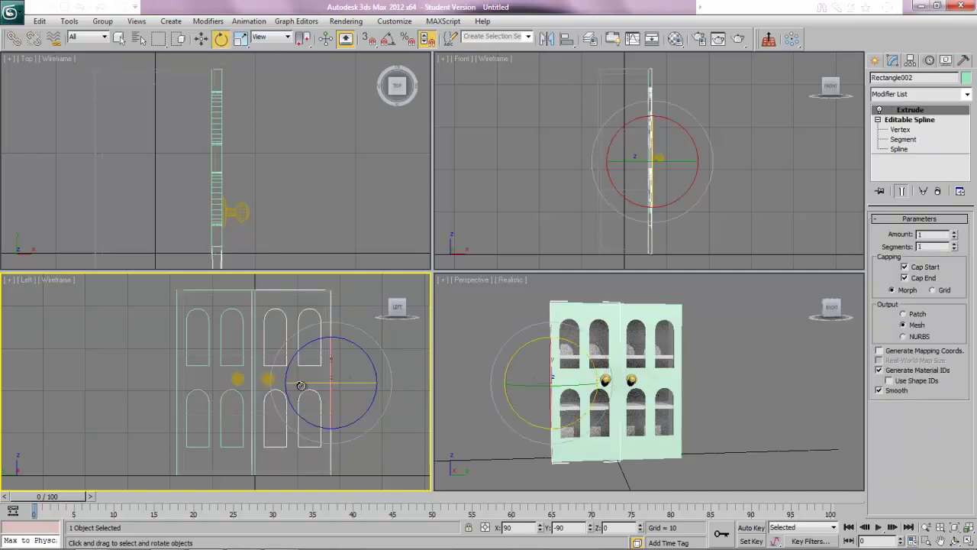
drag(305, 383, 417, 402)
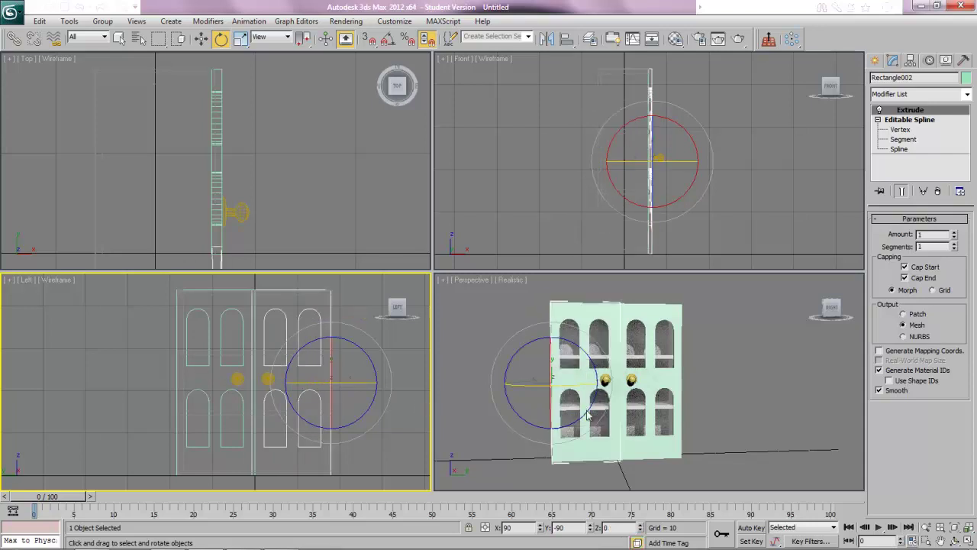
click(649, 351)
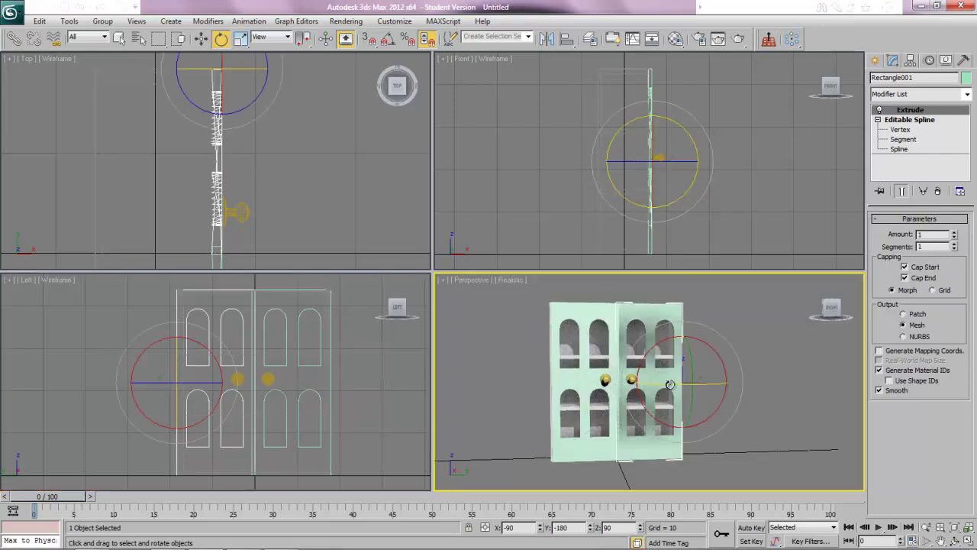
mouse_move(671, 386)
mouse_down()
mouse_move(754, 391)
mouse_move(686, 390)
mouse_up()
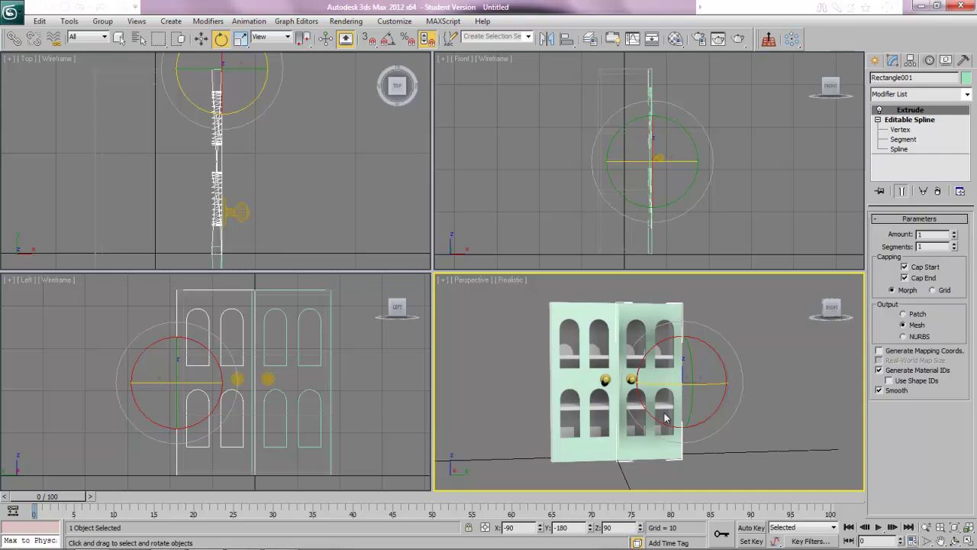
click(520, 391)
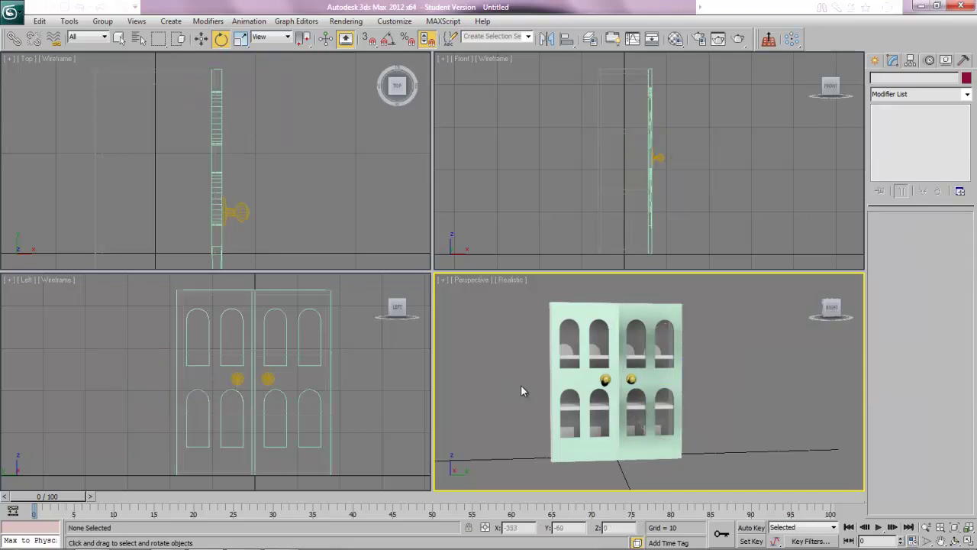
Bring up the Perspective viewport's quad menu of display and transform commands.
right_click(776, 423)
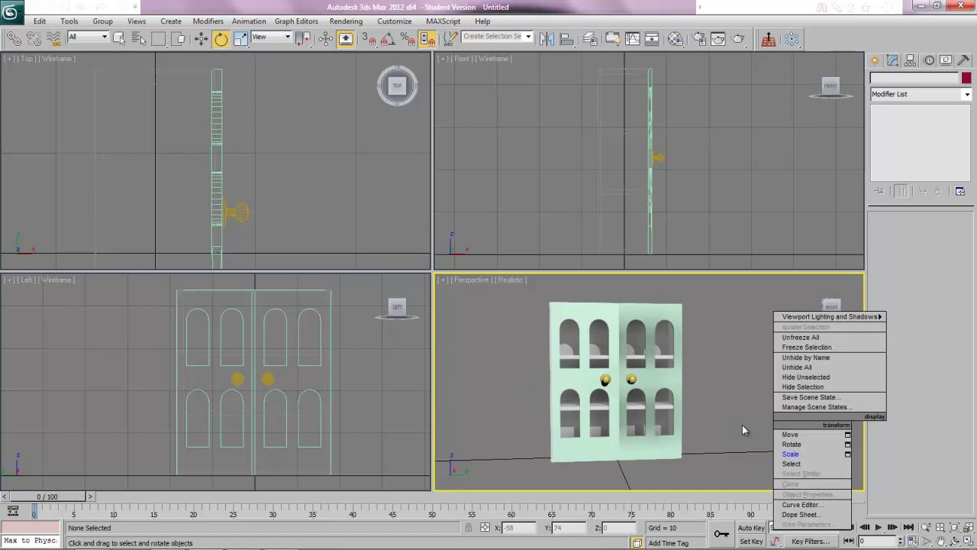